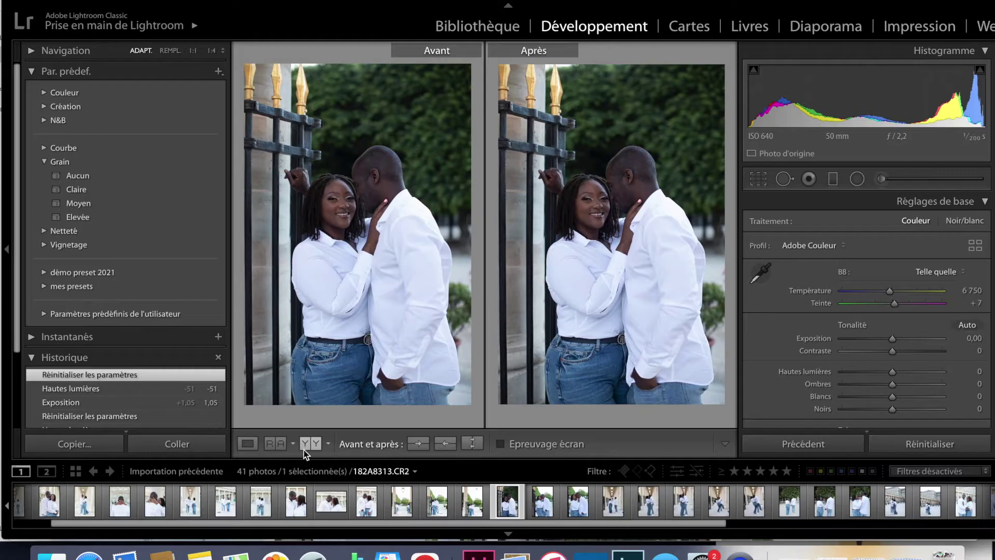
Step: Switch to the single-photo view and browse back through the edited photos to the hand-kiss shot in the colonnade
left_click(247, 444)
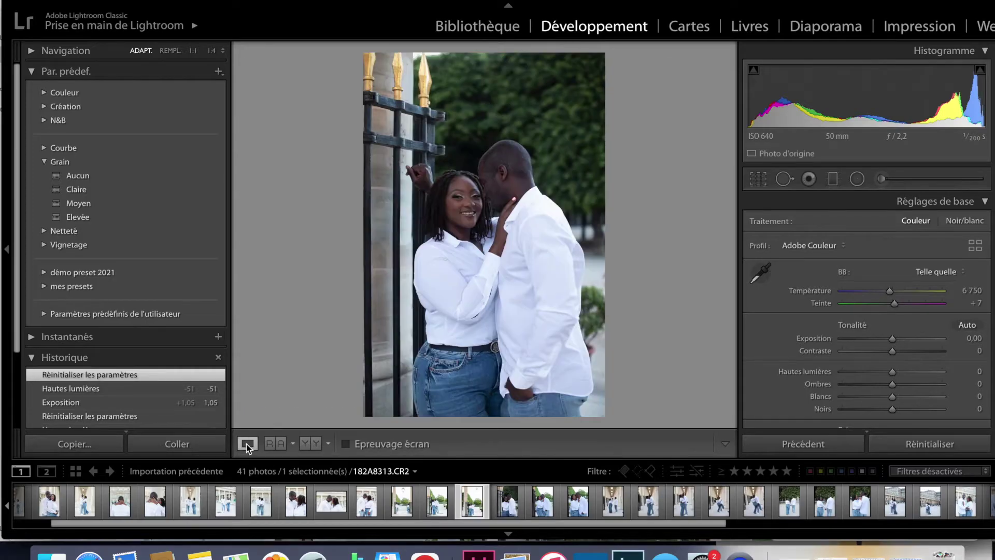
key("Left")
key("Left")
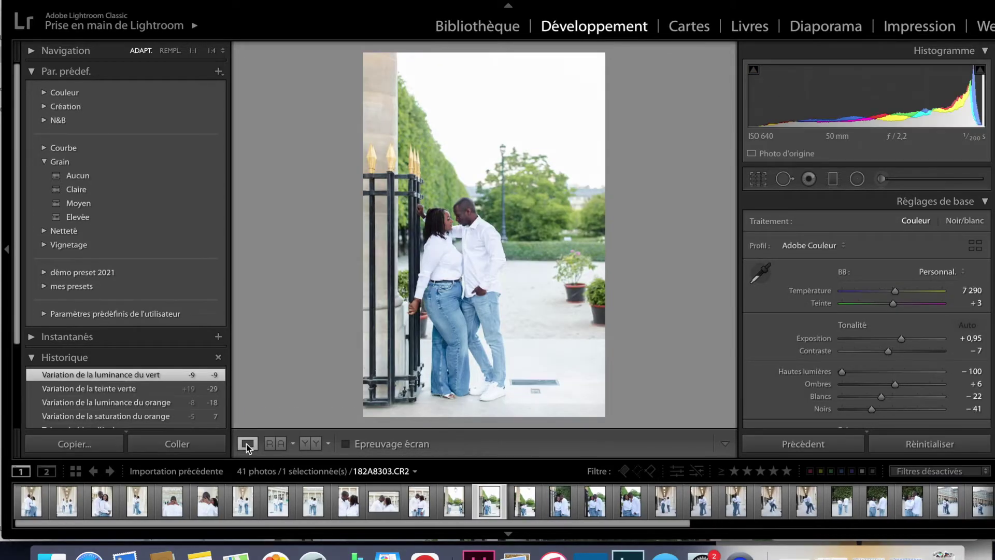
key("Left")
key("Left")
key("Left")
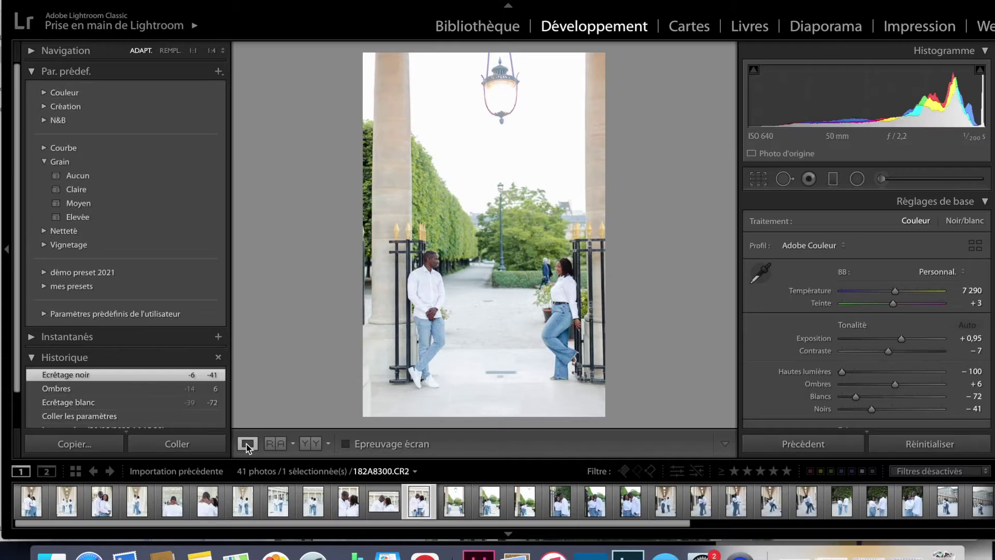
key("Left")
key("Left")
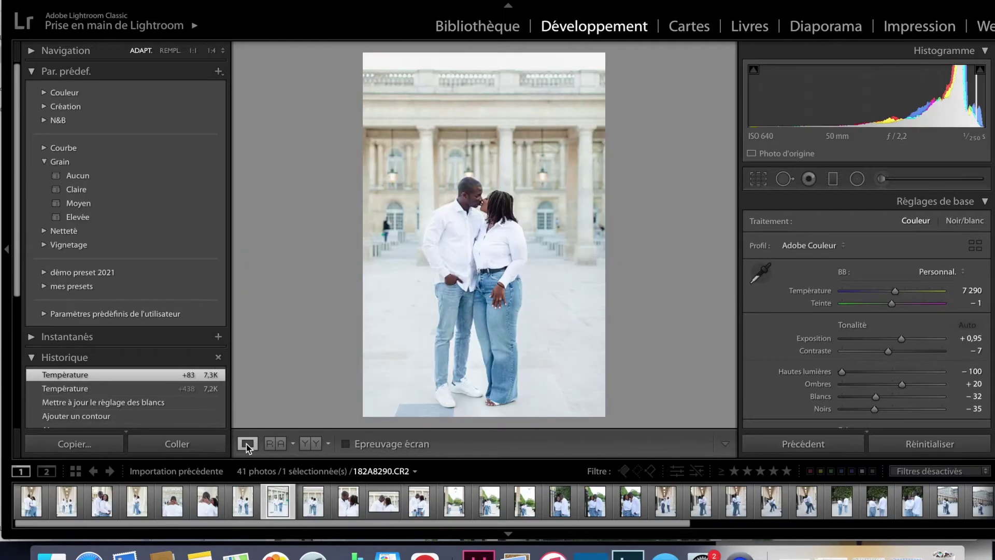
key("Left")
key("Left")
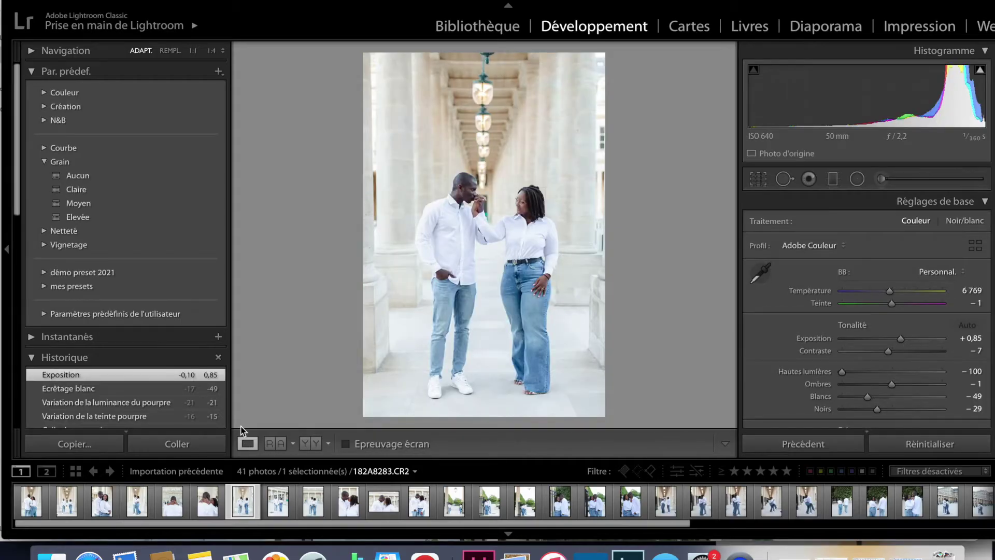
Step: Compare the colonnade hand-kiss photo before and after editing, and review the earlier photos back to the first one
left_click(310, 443)
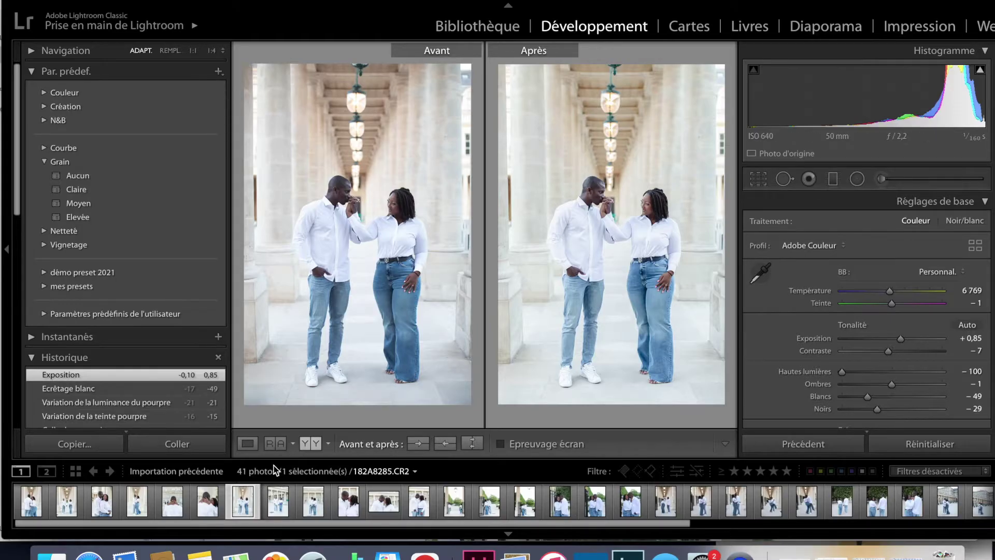
left_click(247, 444)
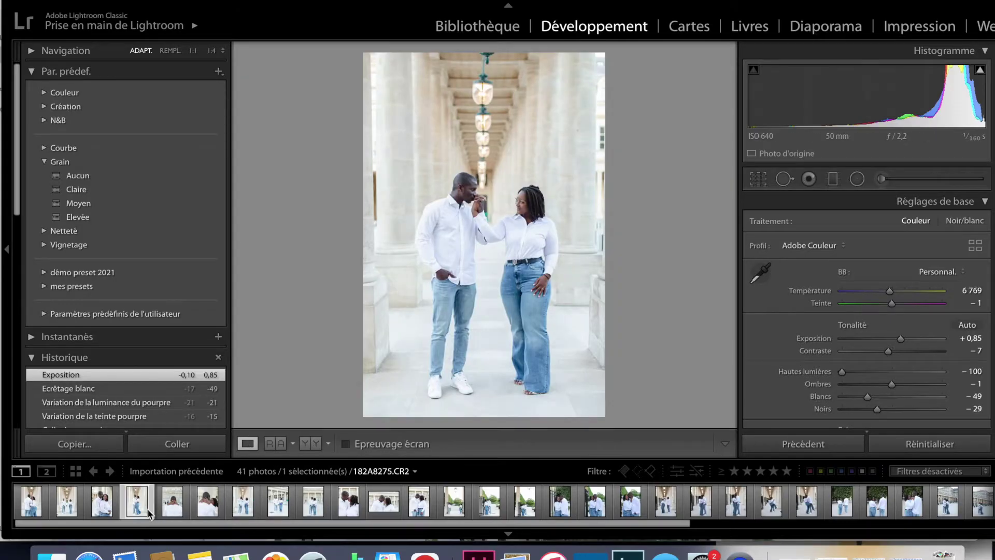
left_click(146, 509)
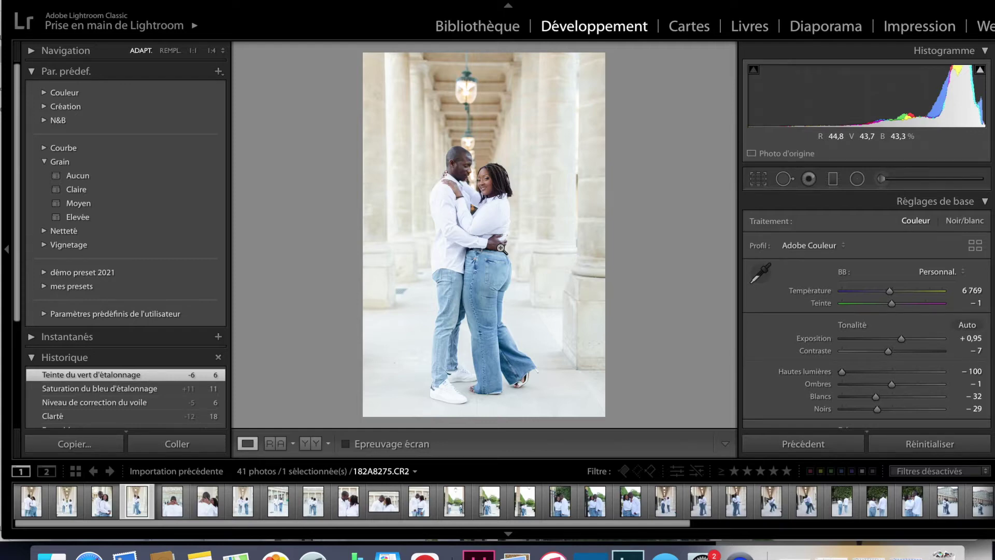
key("Left")
key("Left")
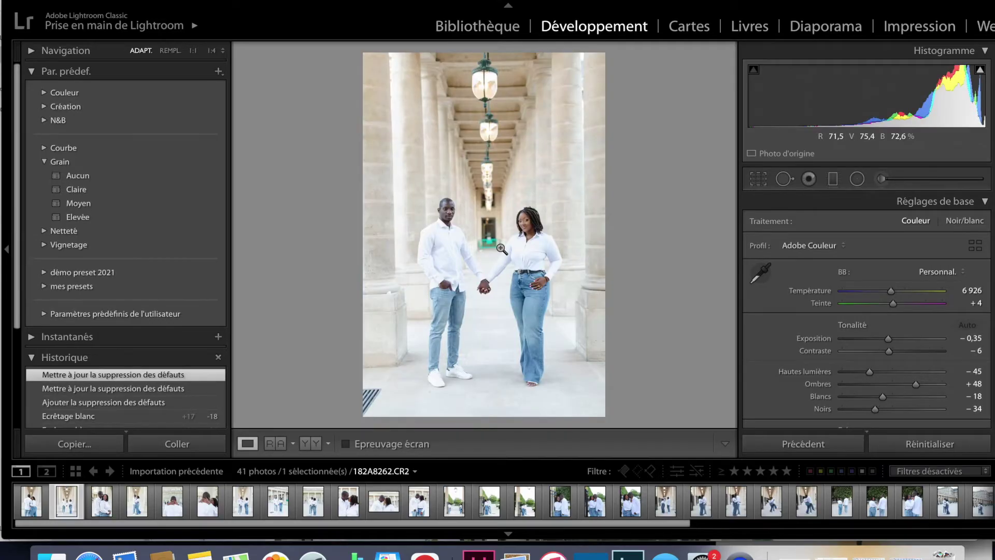
key("Left")
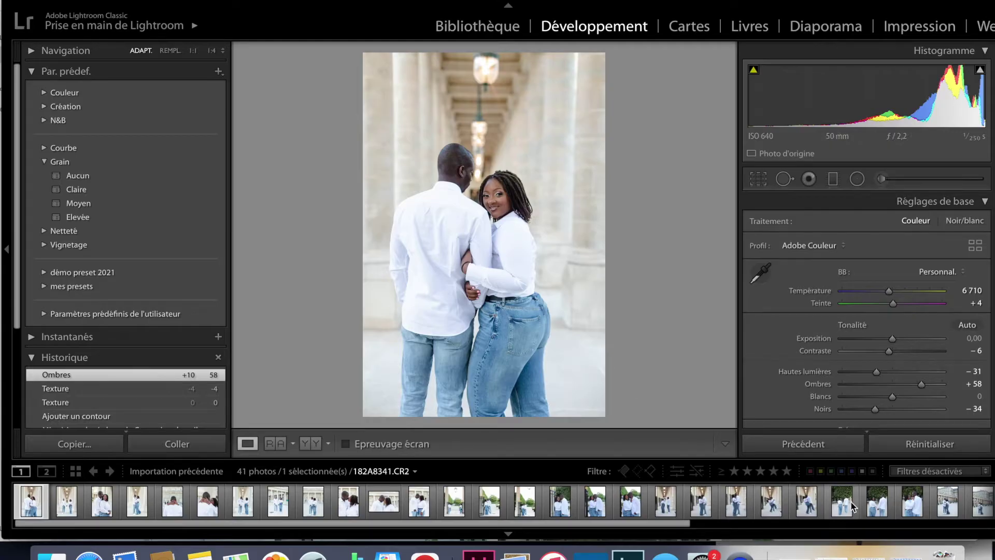
Step: Compare the unedited photo 182A8344 with the edited photo 182A8308, and view the unedited photo 182A8352
left_click(877, 501)
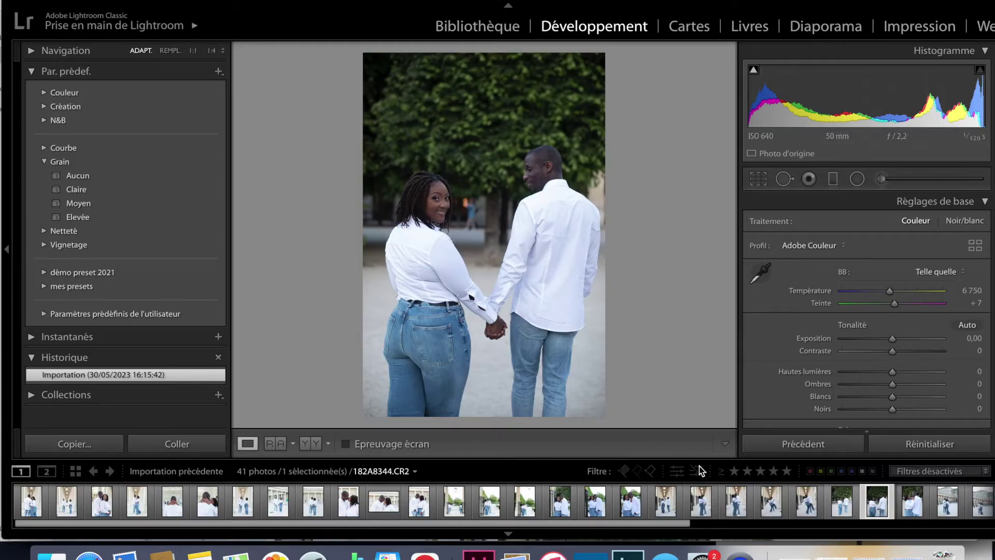
left_click(523, 513)
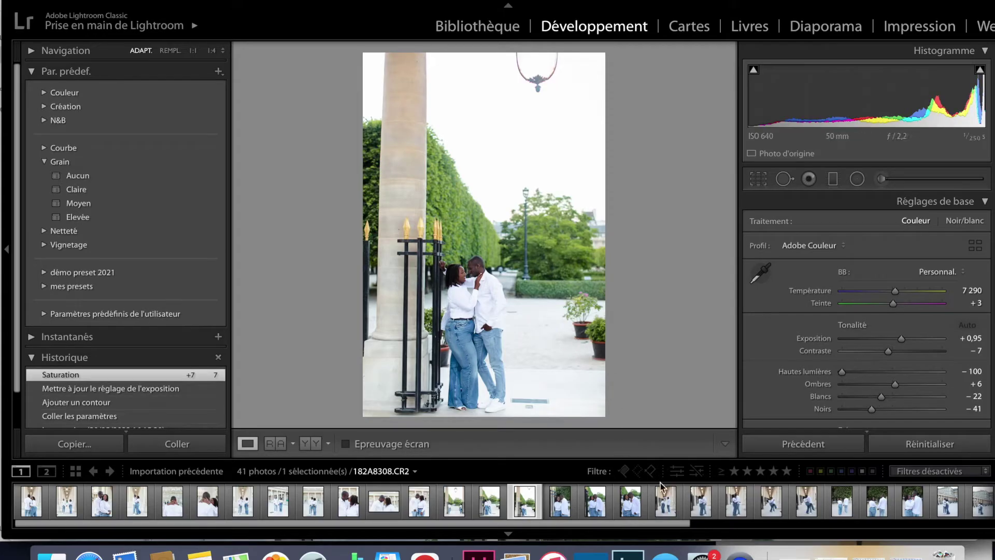
left_click(873, 505)
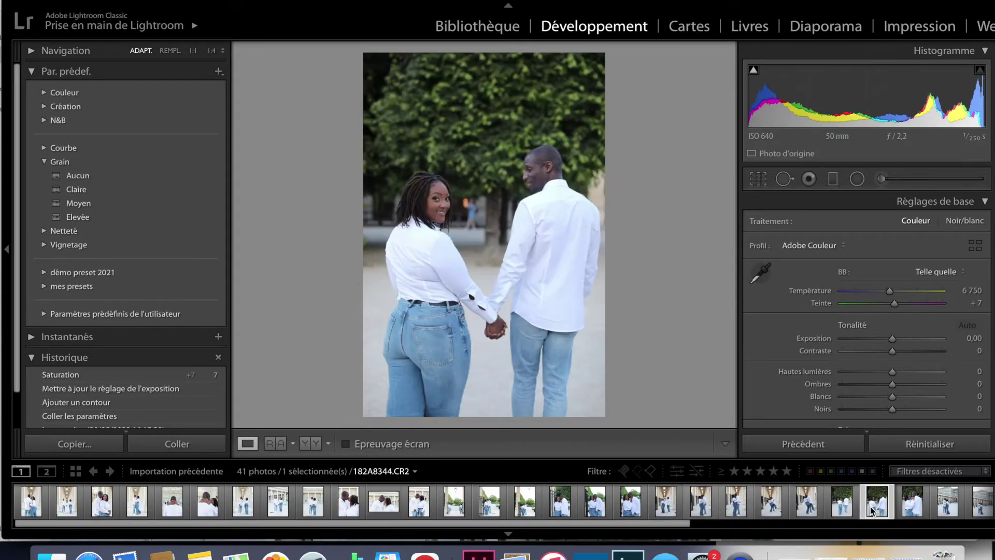
key("Right")
key("Right")
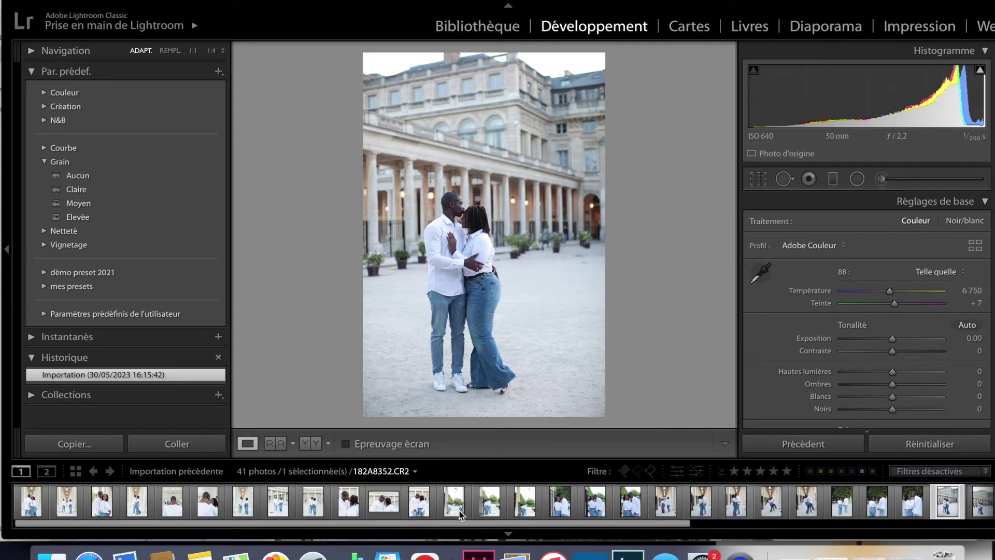
Step: Open photo 182A8313 of the couple by the gate, check it side by side before and after, and return to the single-photo view
left_click(568, 503)
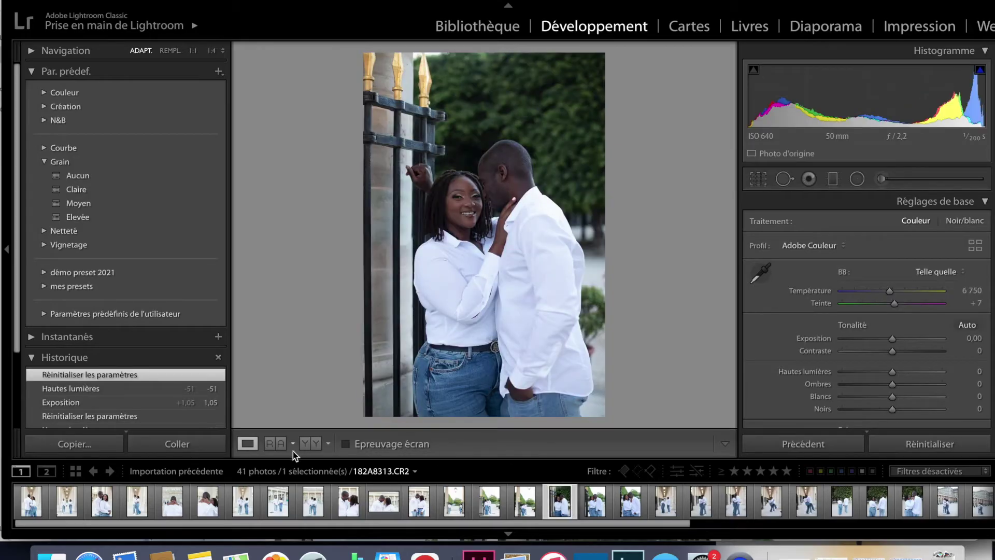
left_click(310, 446)
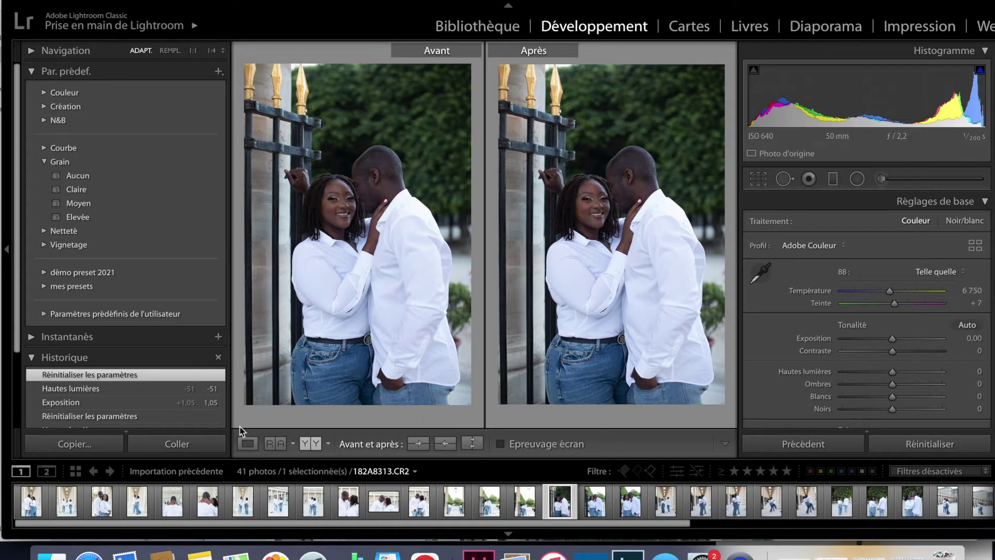
left_click(248, 444)
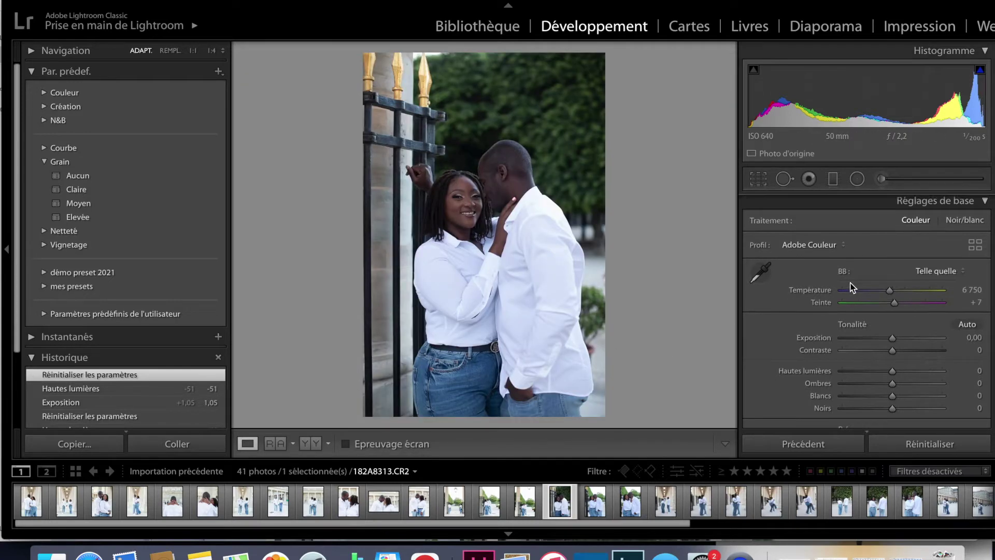
Step: Raise the exposure of the gate photo to +1.00
scroll(876, 267, "down", 2)
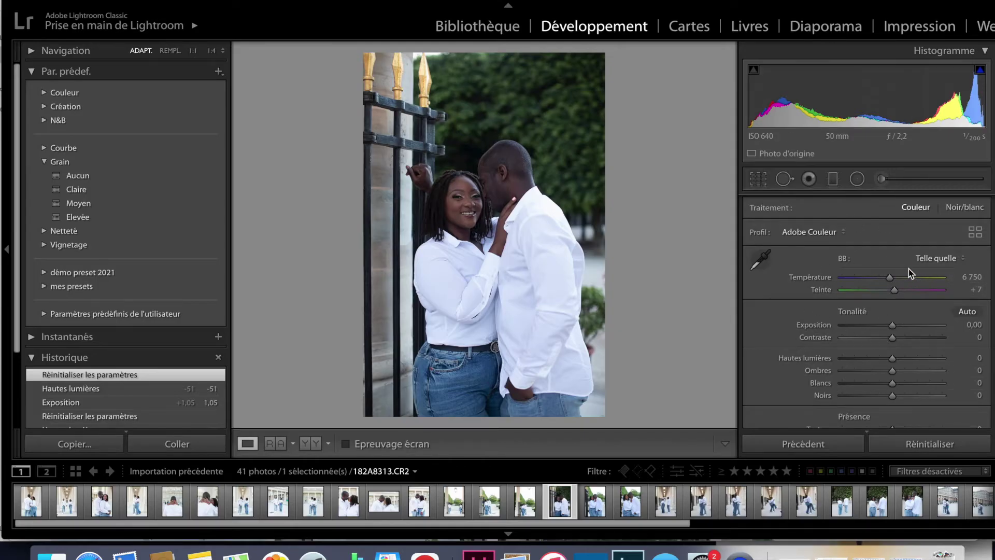
scroll(910, 269, "down", 2)
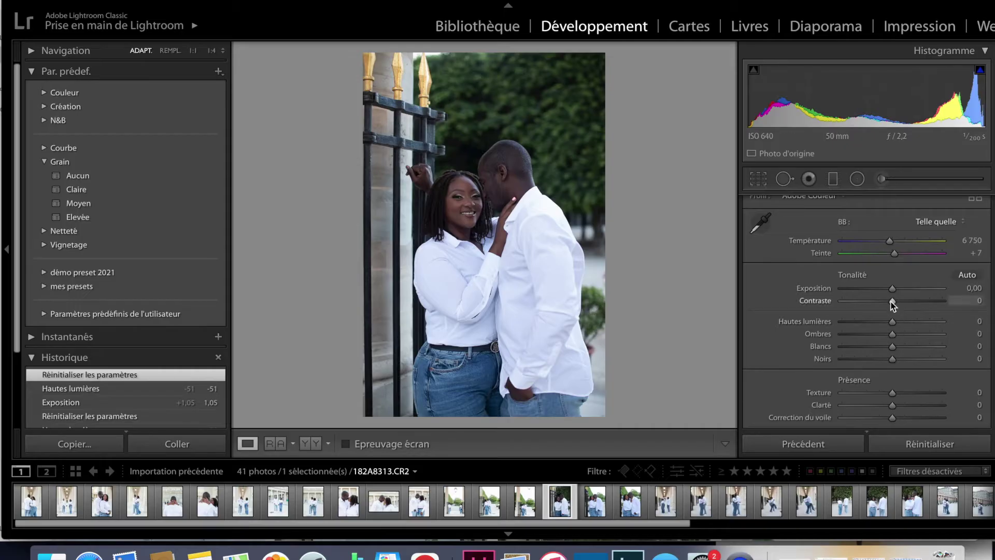
mouse_move(892, 292)
left_mouse_down()
mouse_move(975, 305)
mouse_move(902, 288)
left_mouse_up()
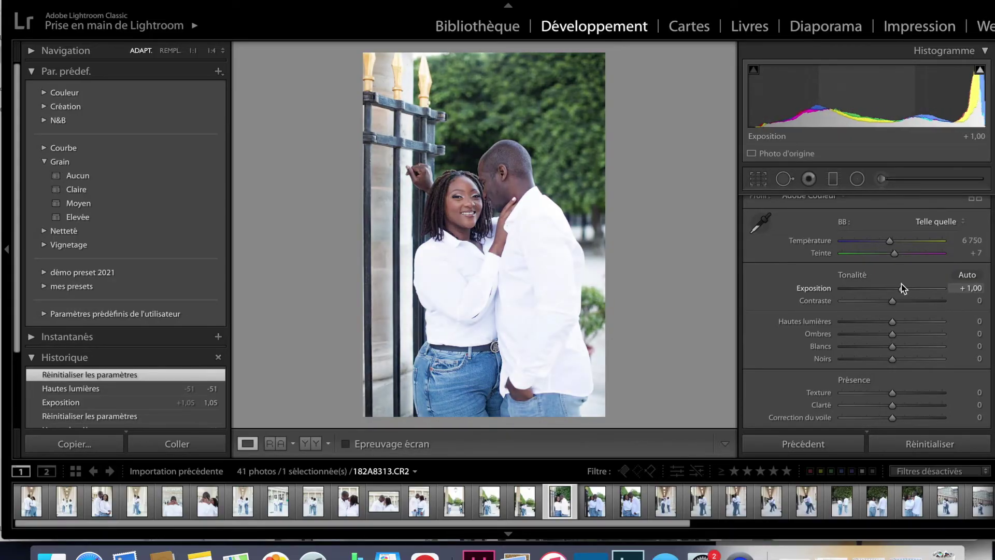
left_click_drag(902, 288, 902, 288)
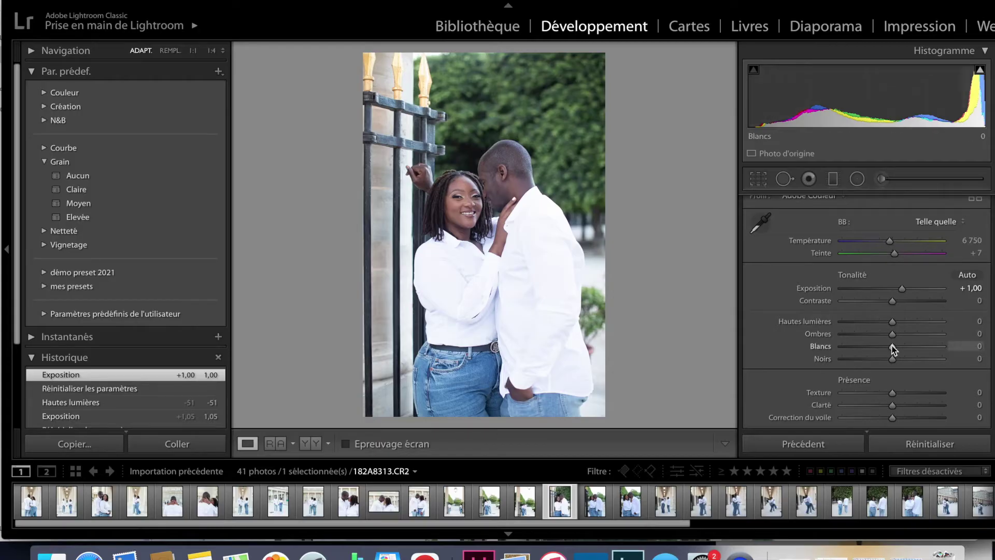
Step: Test the whites at −100 and −72 with the highlights at −100, leaving the whites at +2
left_click_drag(892, 347, 834, 341)
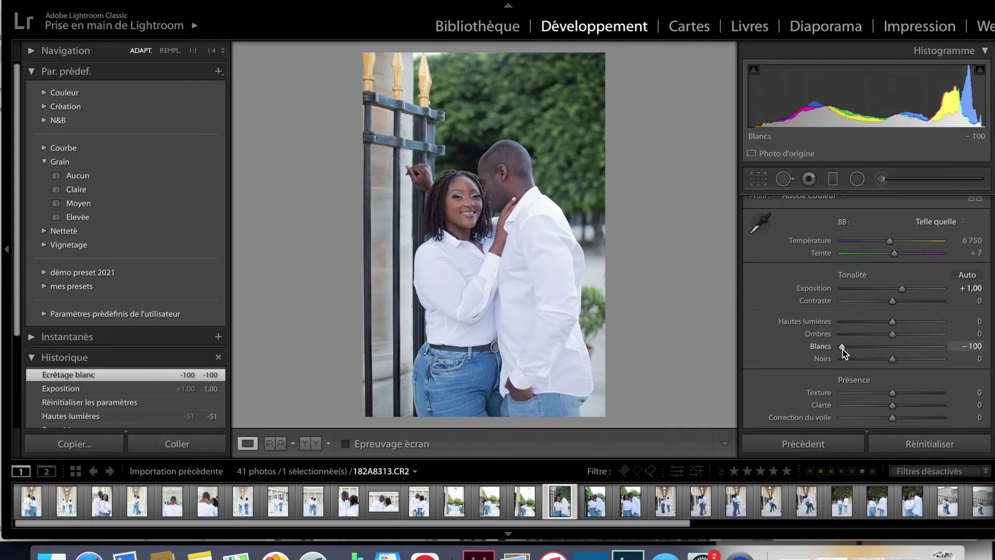
left_click_drag(842, 348, 894, 354)
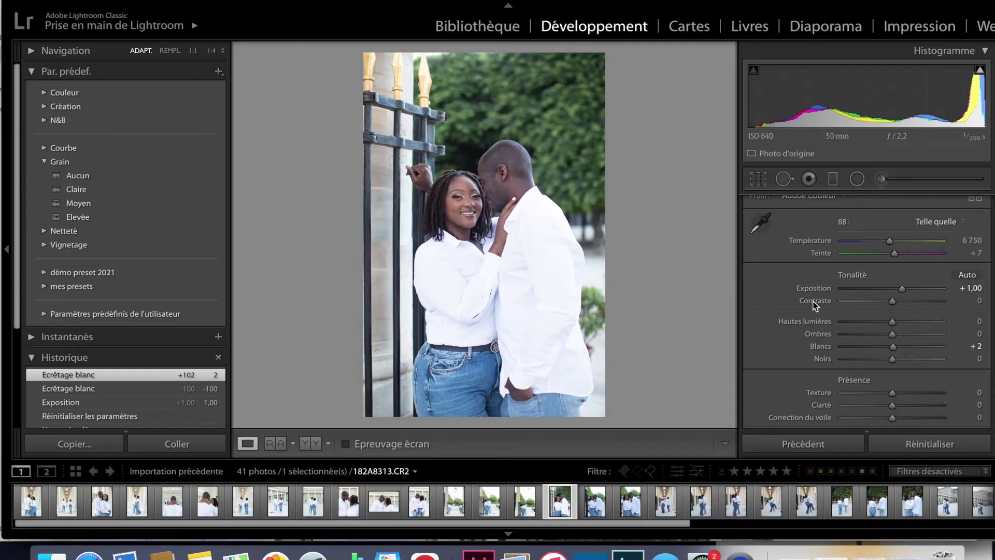
left_click_drag(892, 322, 829, 320)
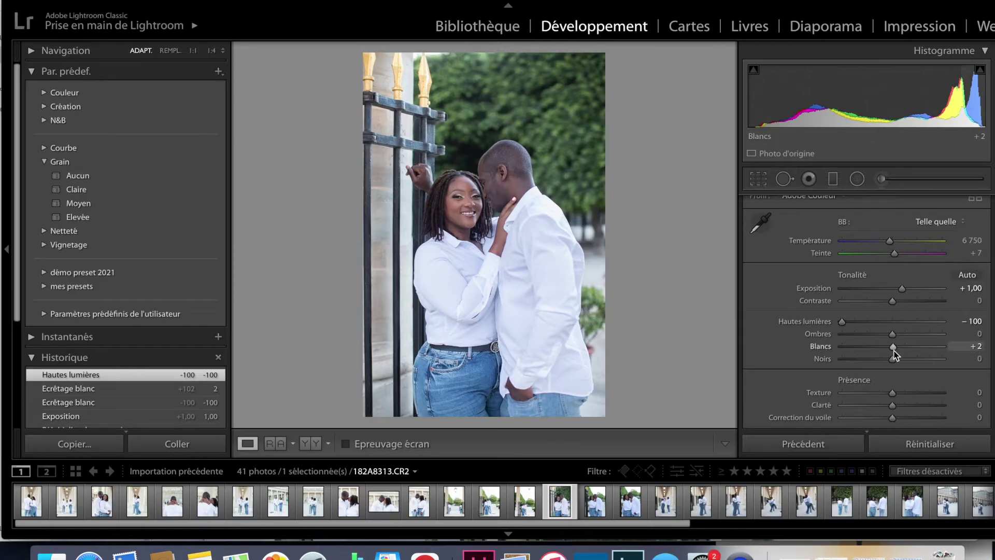
left_click_drag(894, 349, 859, 348)
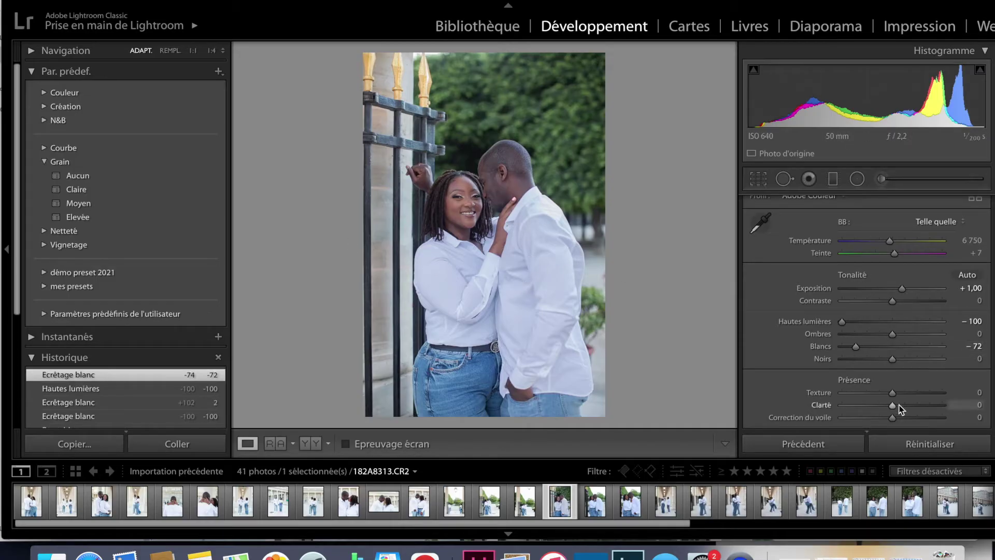
left_click(893, 347)
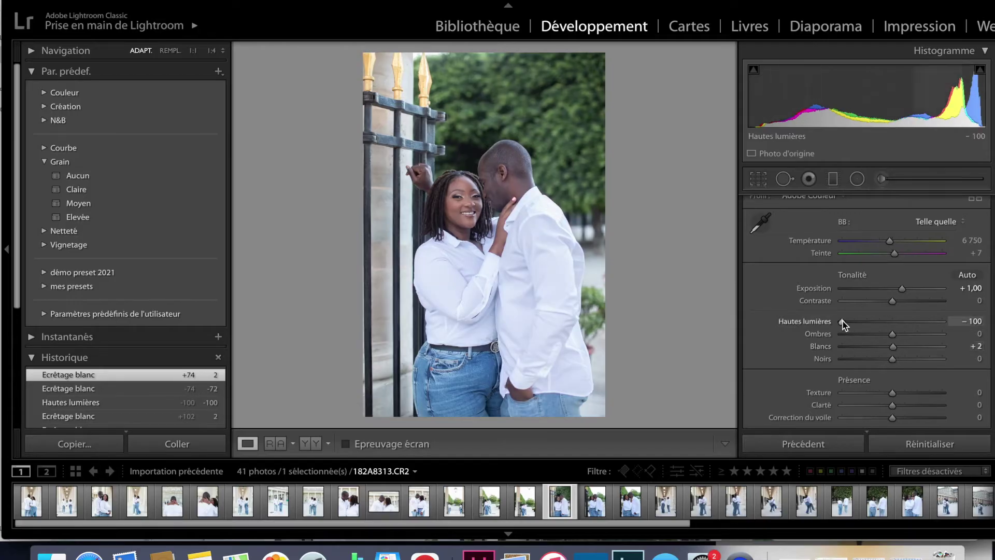
Step: Try the highlights at −91 and −100, and set them to −39 to keep the white shirts bright
left_click_drag(843, 321, 848, 322)
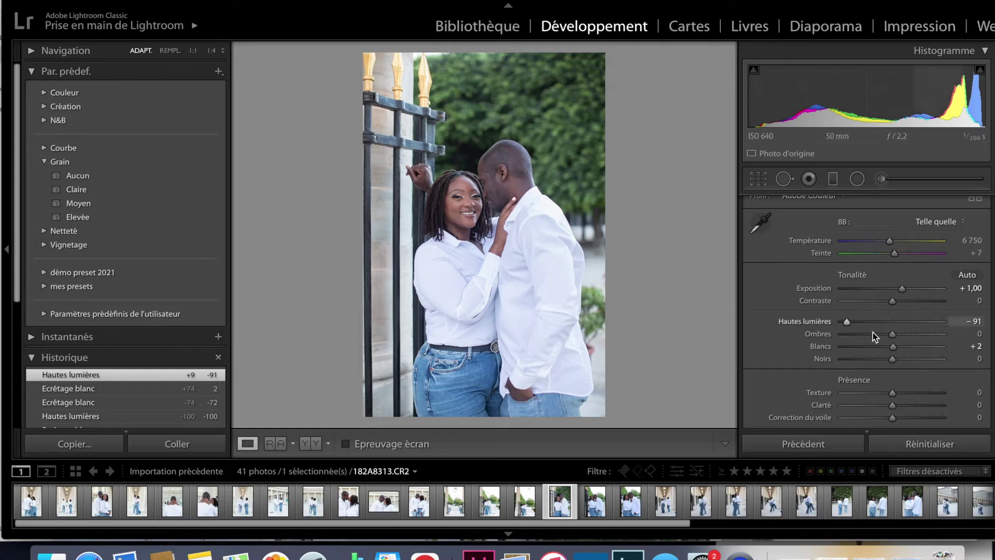
left_click_drag(846, 324, 839, 322)
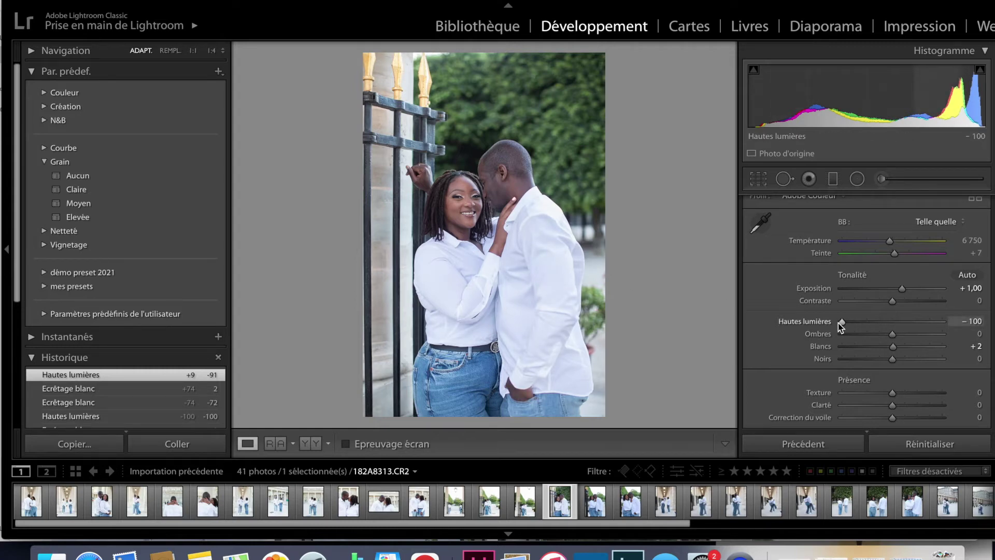
left_click_drag(838, 323, 838, 323)
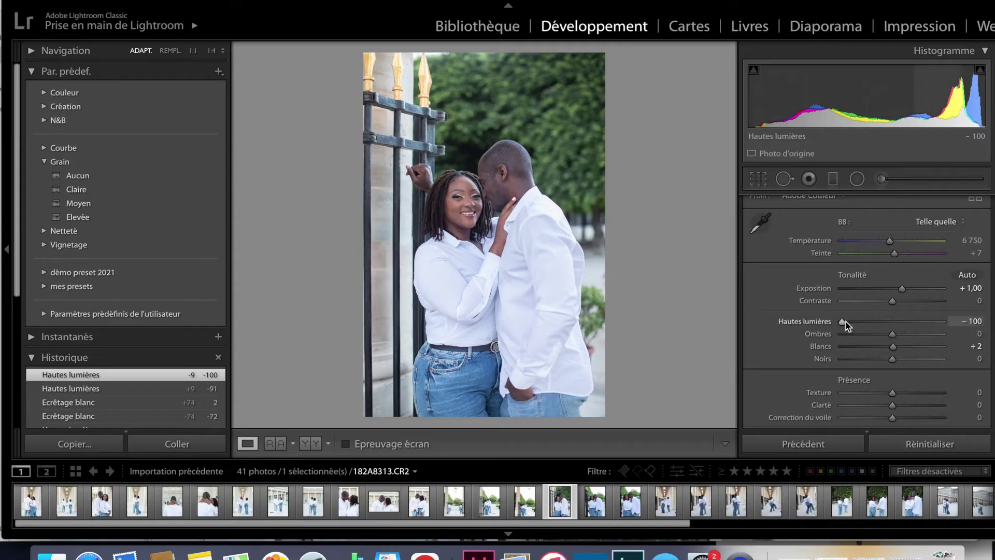
left_click_drag(845, 322, 875, 332)
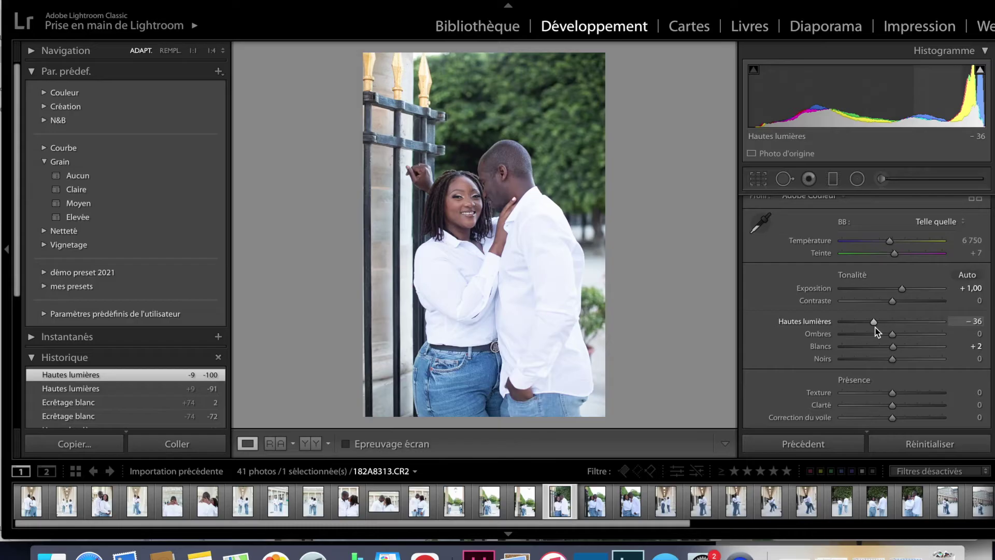
left_click_drag(874, 327, 873, 326)
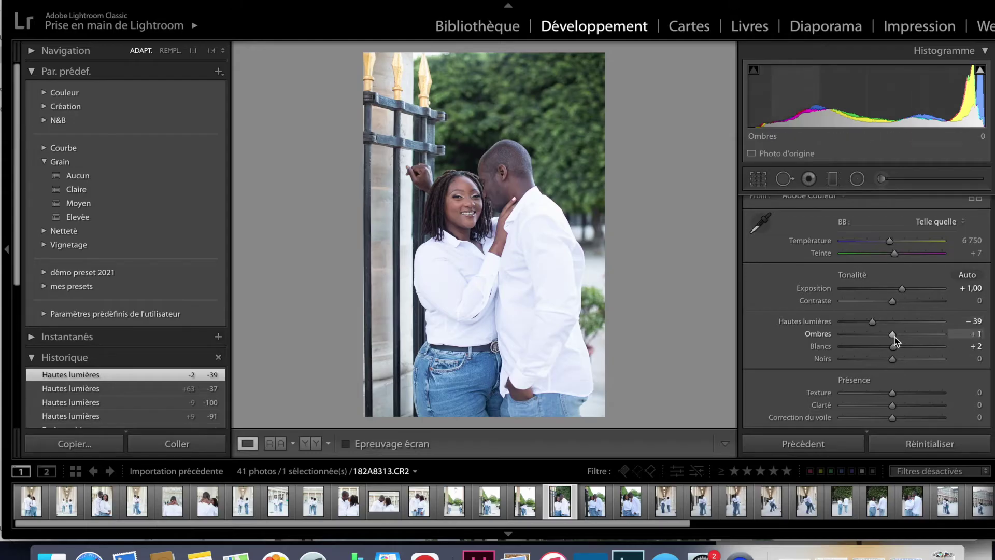
Step: Set the shadows to +23 and, after trying −100, set the blacks to −53
left_click_drag(894, 337, 906, 340)
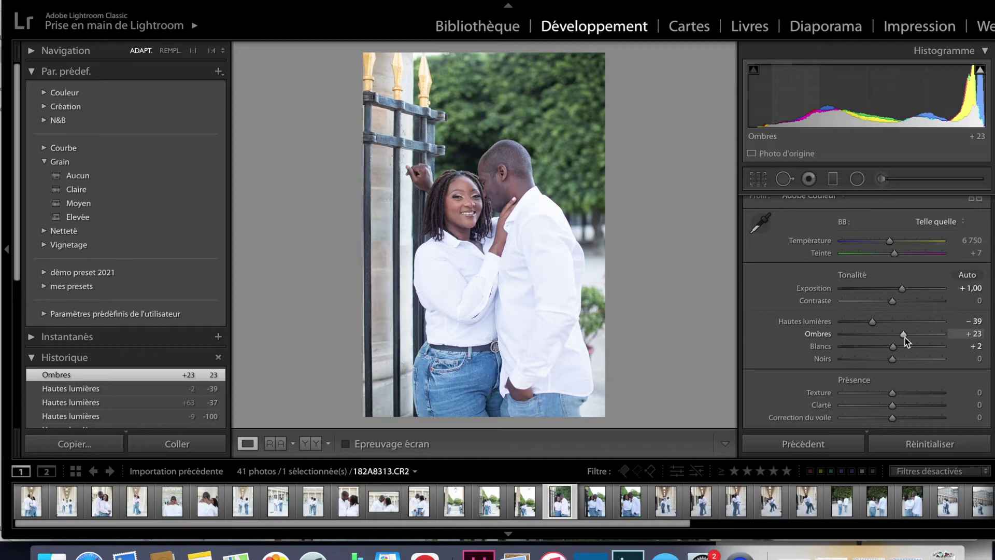
scroll(898, 343, "down", 2)
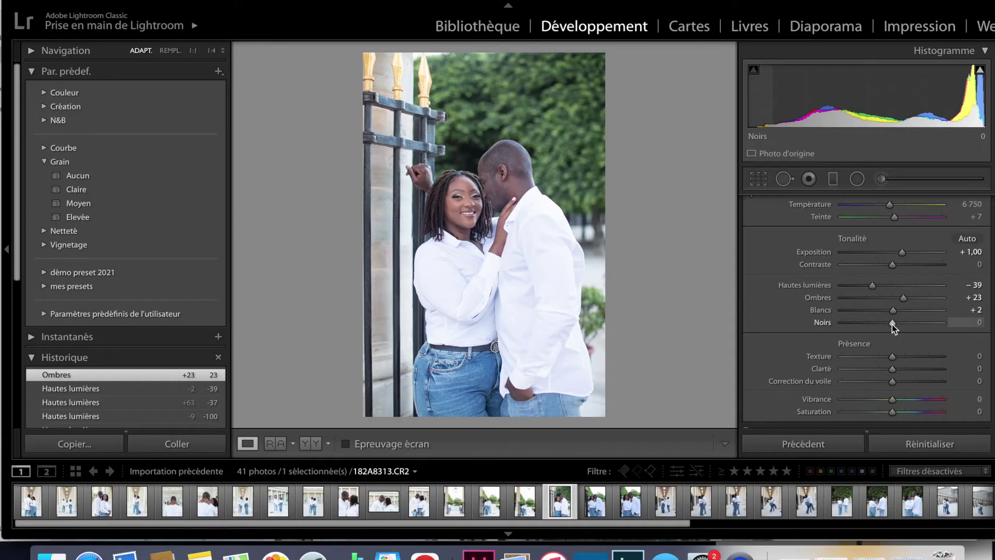
left_click_drag(891, 325, 787, 319)
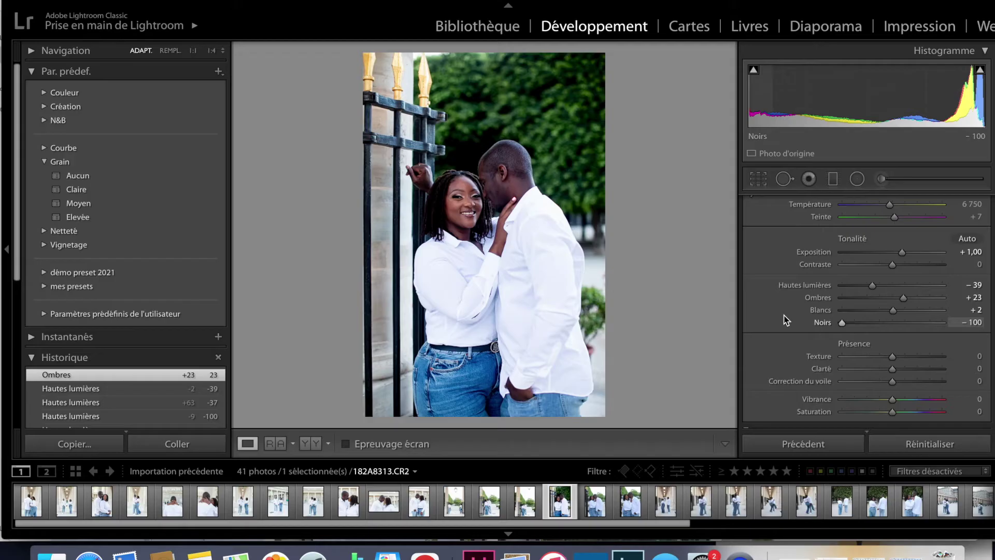
left_click_drag(843, 326, 866, 318)
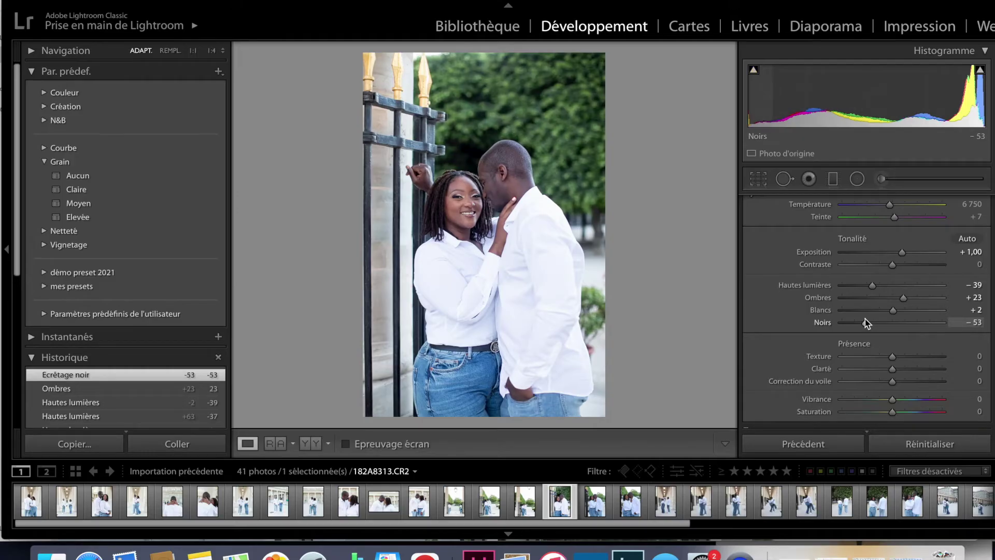
Step: Lower the texture to −8 while checking the couple's faces up close
scroll(866, 319, "down", 3)
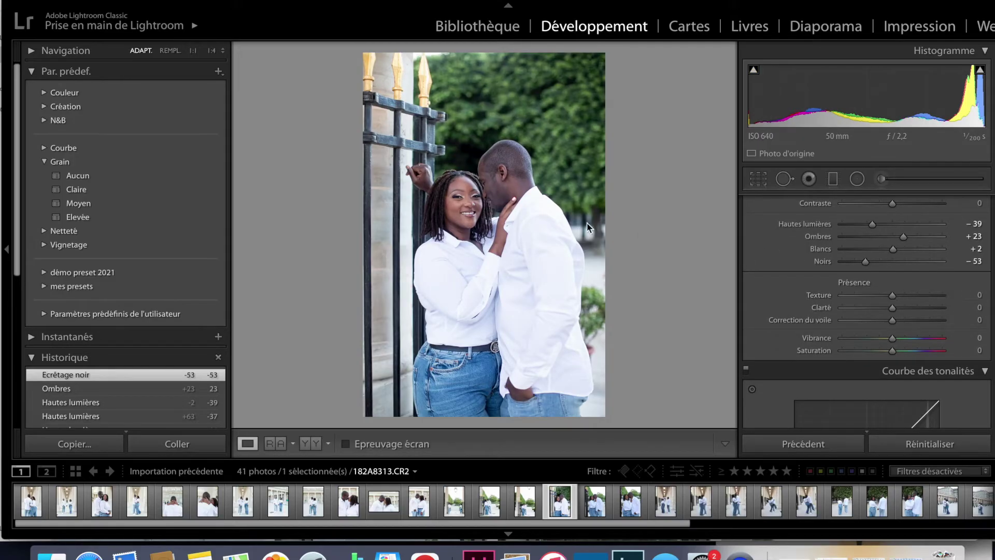
left_click(492, 215)
left_click_drag(472, 218, 470, 134)
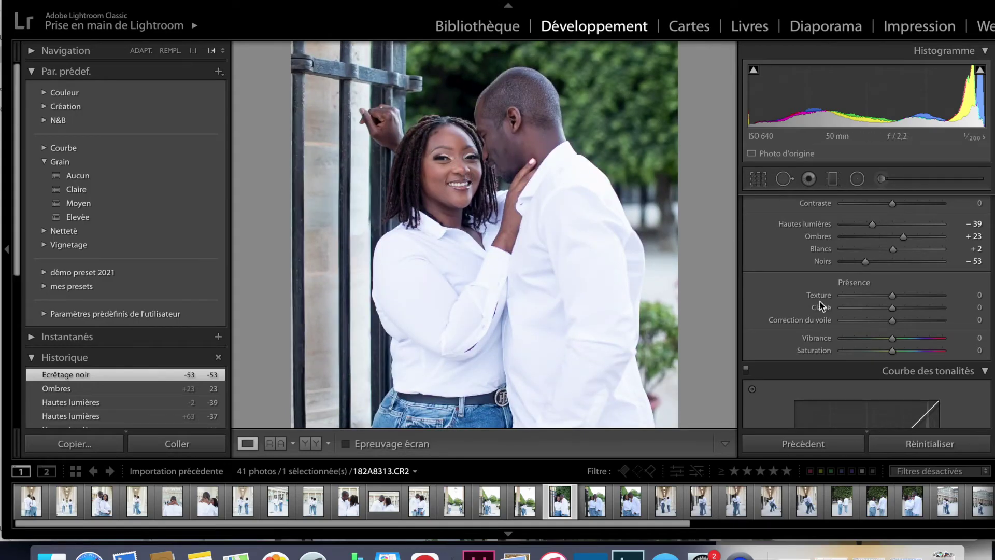
left_click_drag(893, 295, 890, 295)
left_click_drag(890, 295, 888, 294)
key("z")
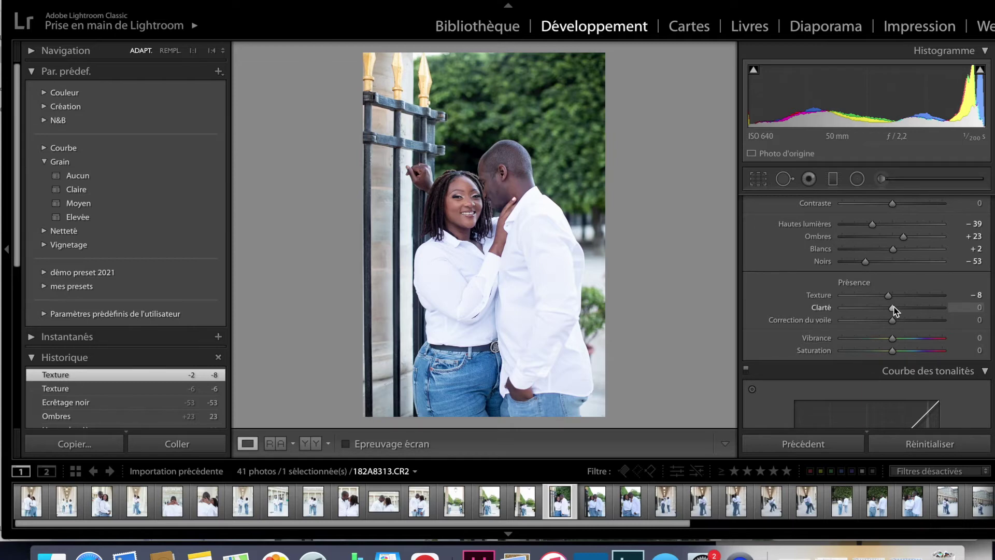
Step: Try the clarity at +51, compare the couple before and after, and set the clarity to +6
left_click_drag(893, 309, 919, 309)
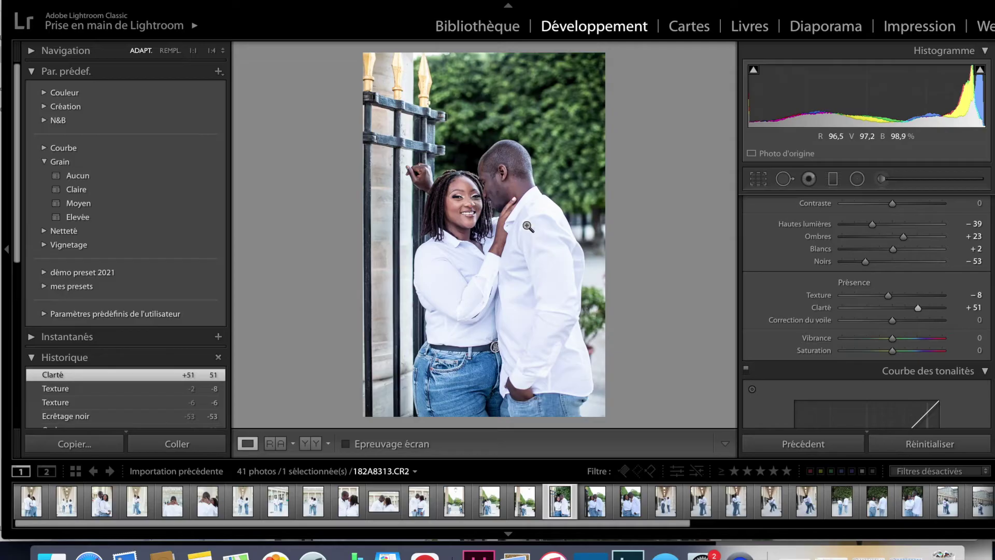
left_click(463, 196)
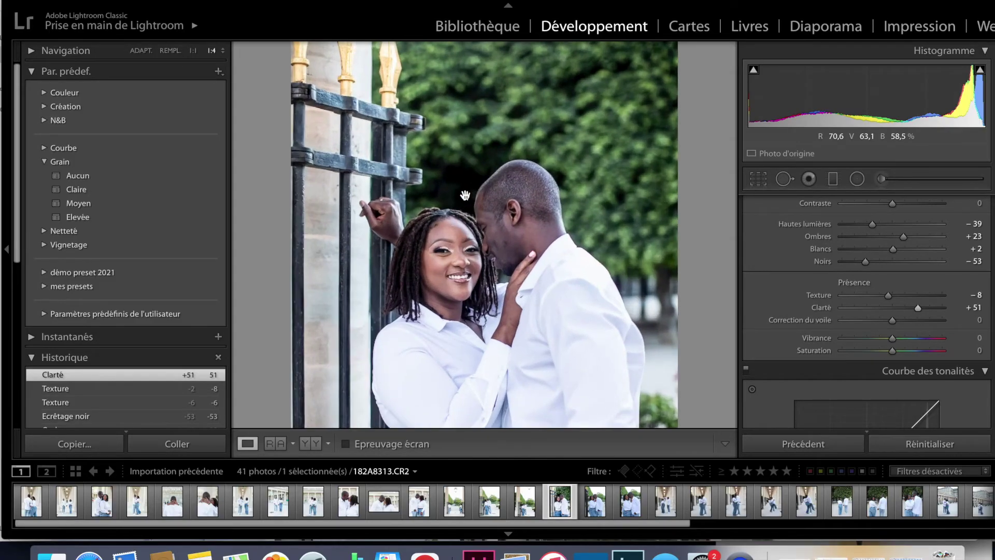
left_click(315, 445)
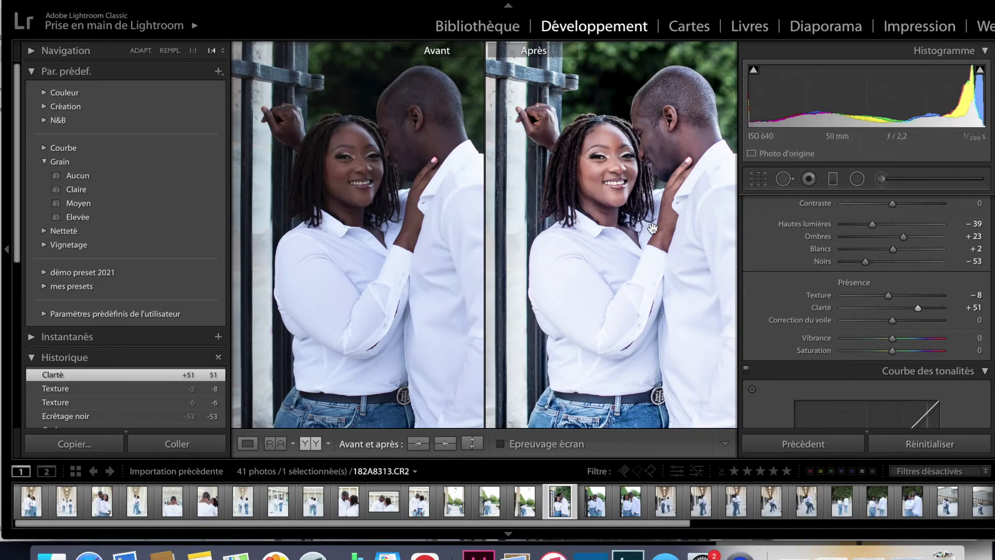
left_click(257, 445)
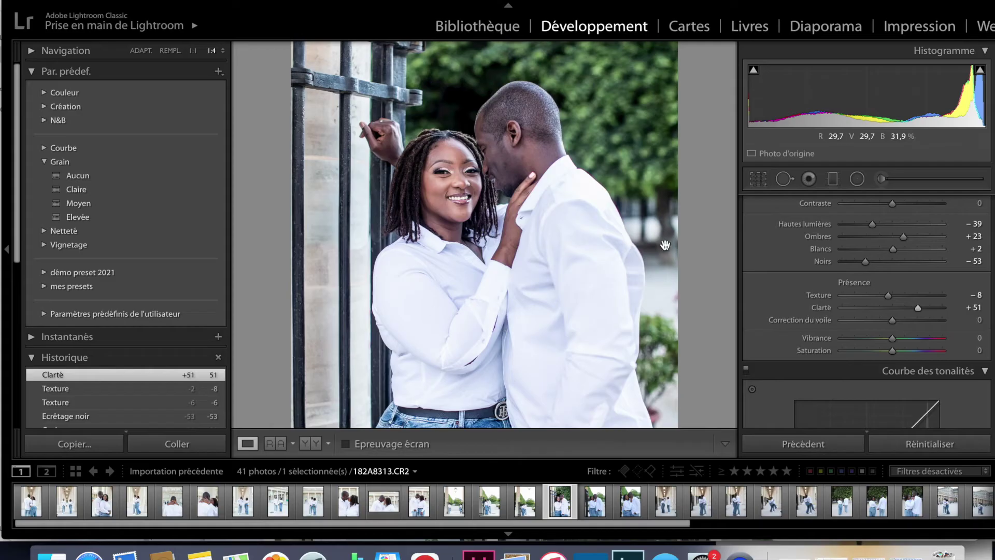
left_click_drag(918, 307, 894, 304)
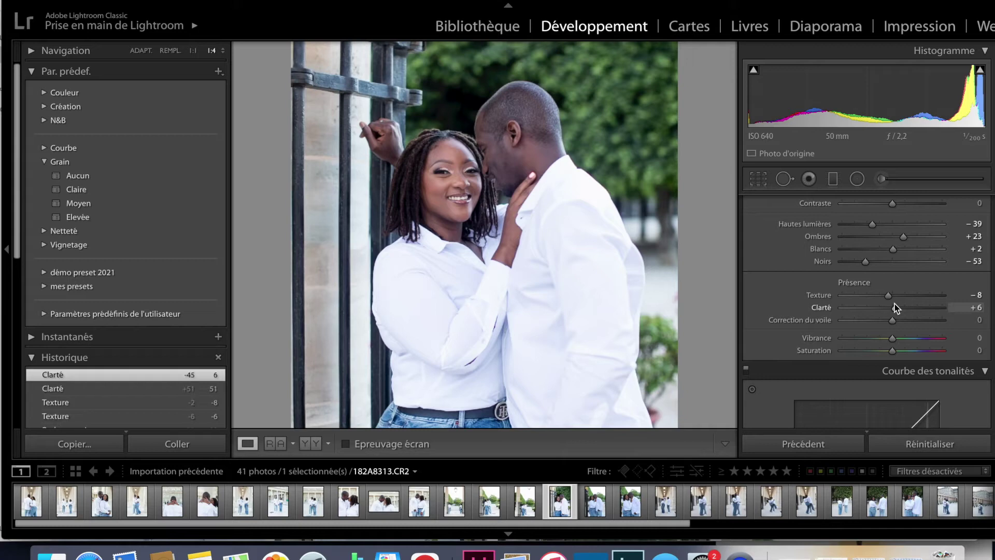
left_click(630, 265)
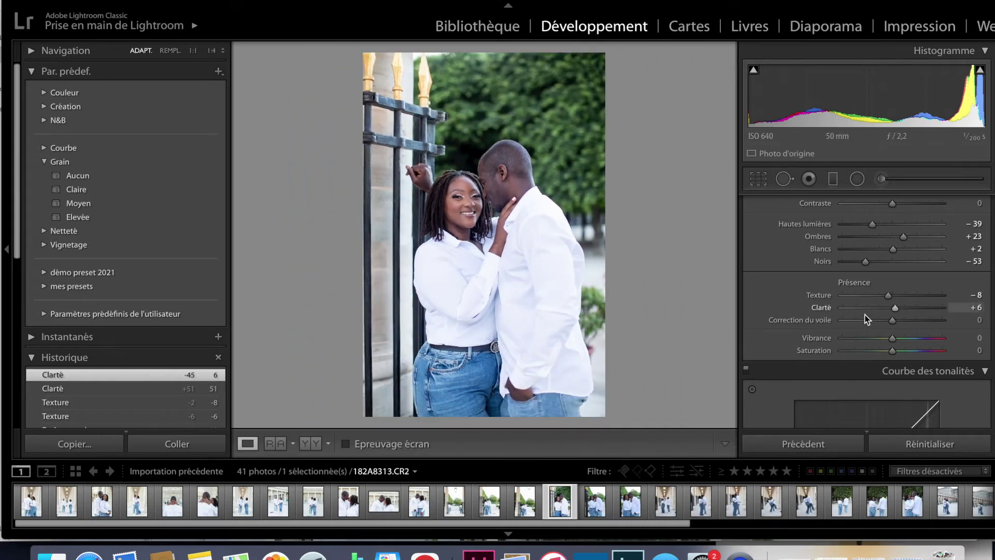
Step: Try the overall saturation at +31 and return it to 0
scroll(863, 319, "down", 2)
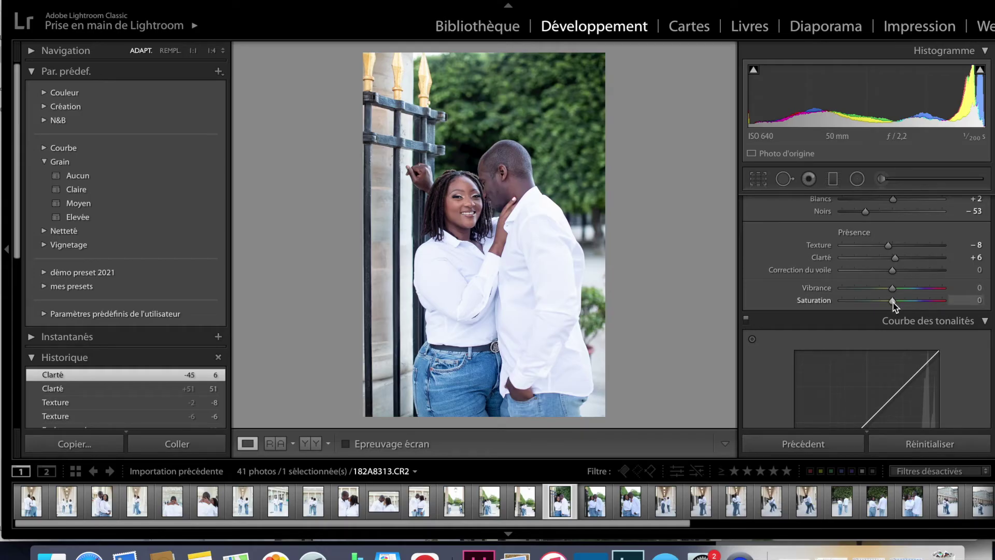
left_click_drag(893, 301, 908, 302)
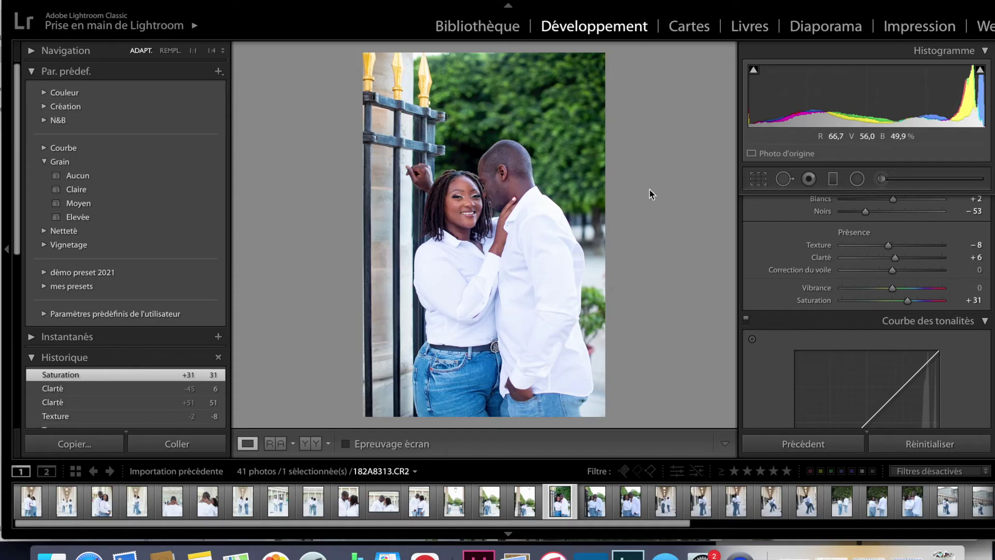
left_click_drag(909, 303, 893, 299)
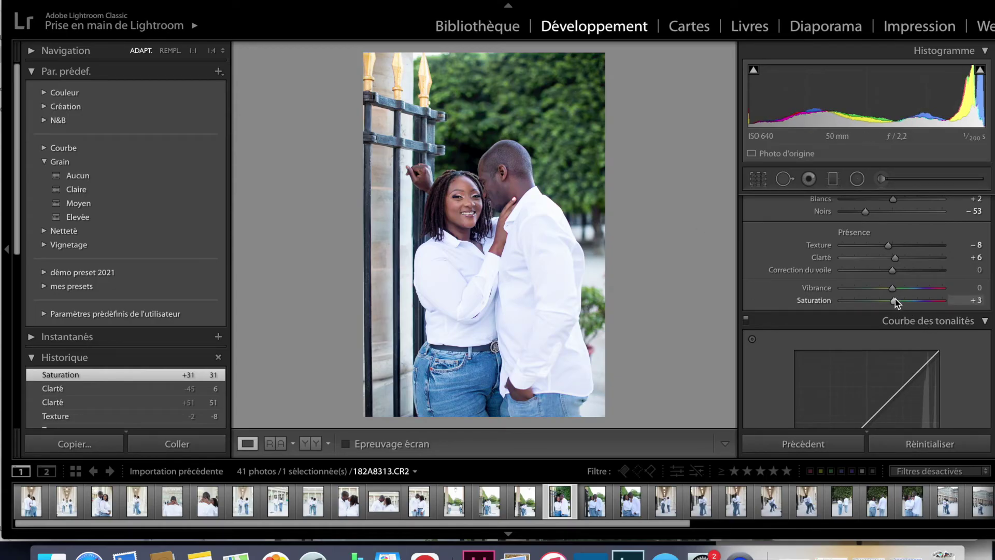
Step: Set the blue primary saturation to +14 in the camera calibration
scroll(910, 329, "down", 10)
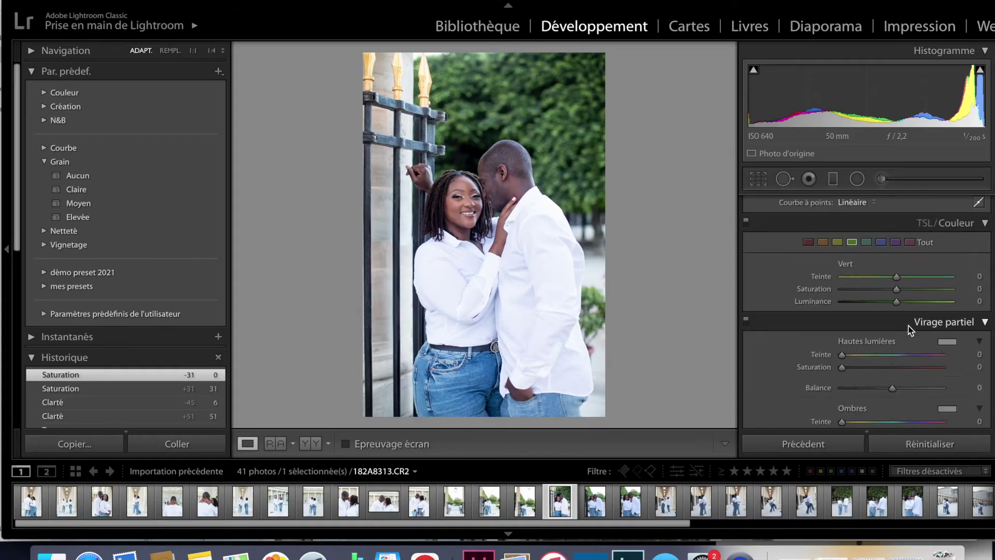
scroll(910, 330, "down", 15)
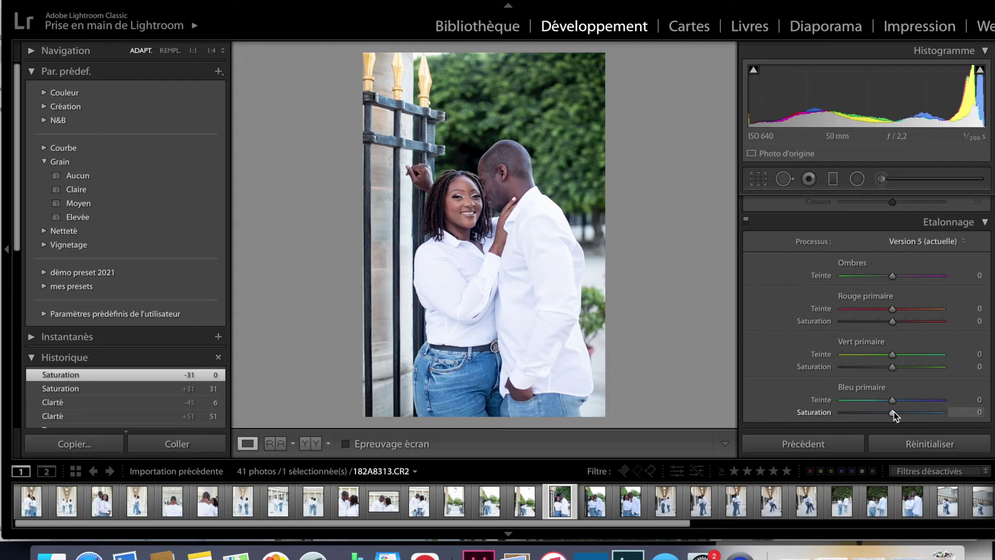
left_click_drag(895, 413, 898, 415)
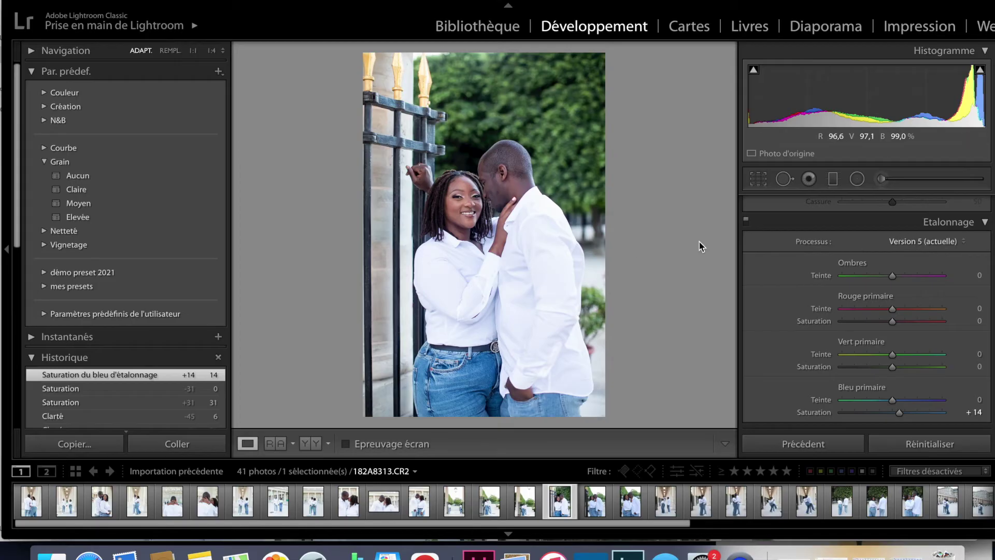
Step: Enable the lens profile correction, comparing the photo with the correction on and off
scroll(795, 307, "down", 10)
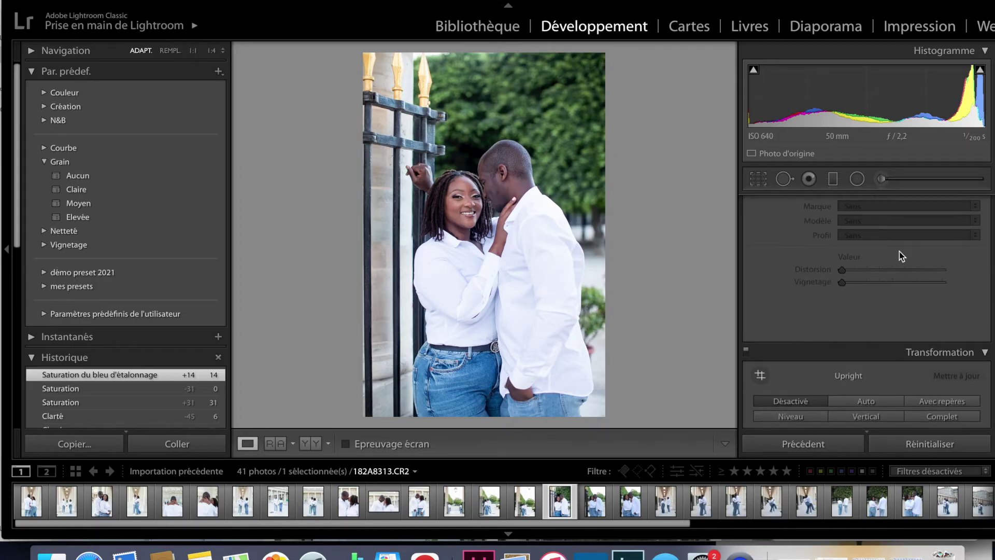
scroll(900, 251, "up", 3)
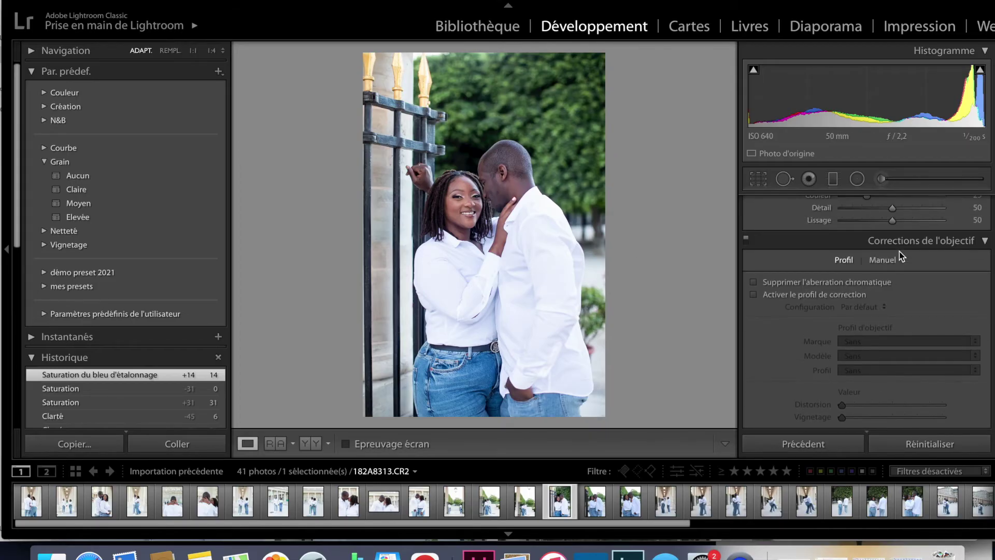
left_click(816, 295)
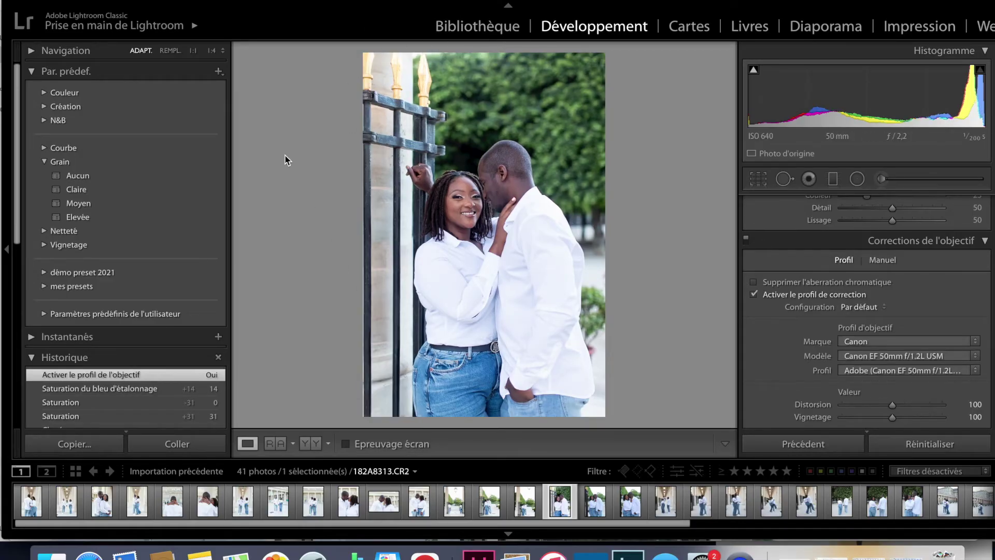
left_click(816, 294)
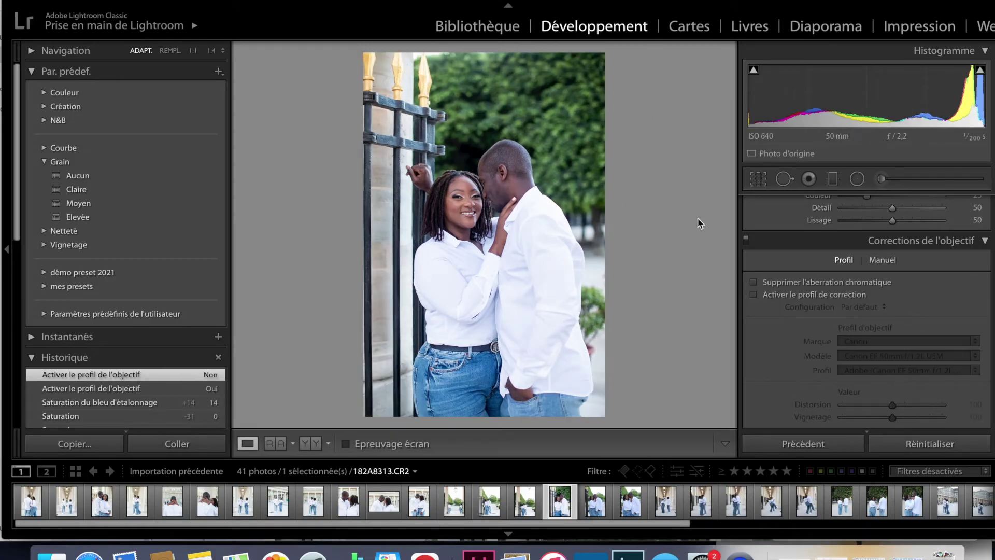
left_click(803, 299)
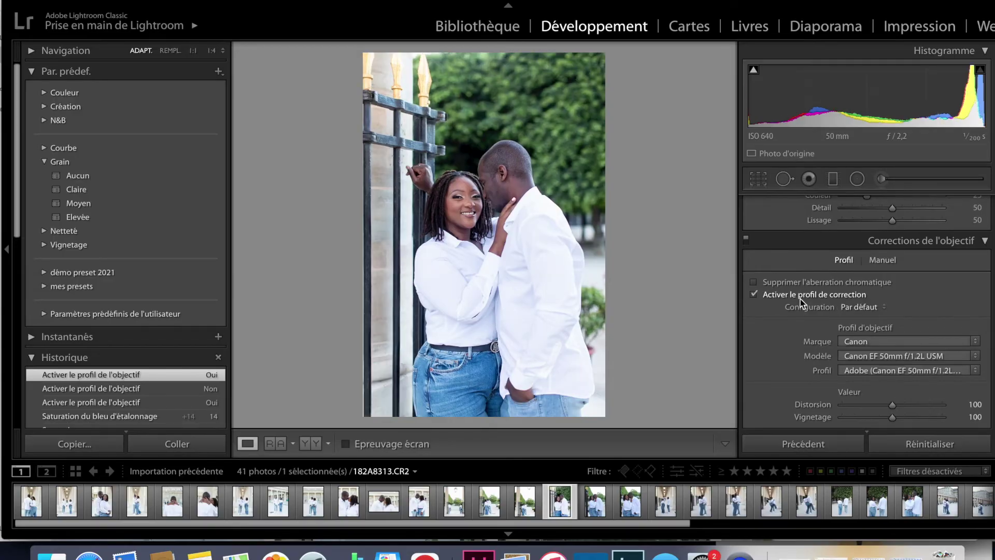
Step: Try the luminance noise reduction at 85 and inspect its effect on the woman's skin at 1:1
scroll(801, 301, "up", 5)
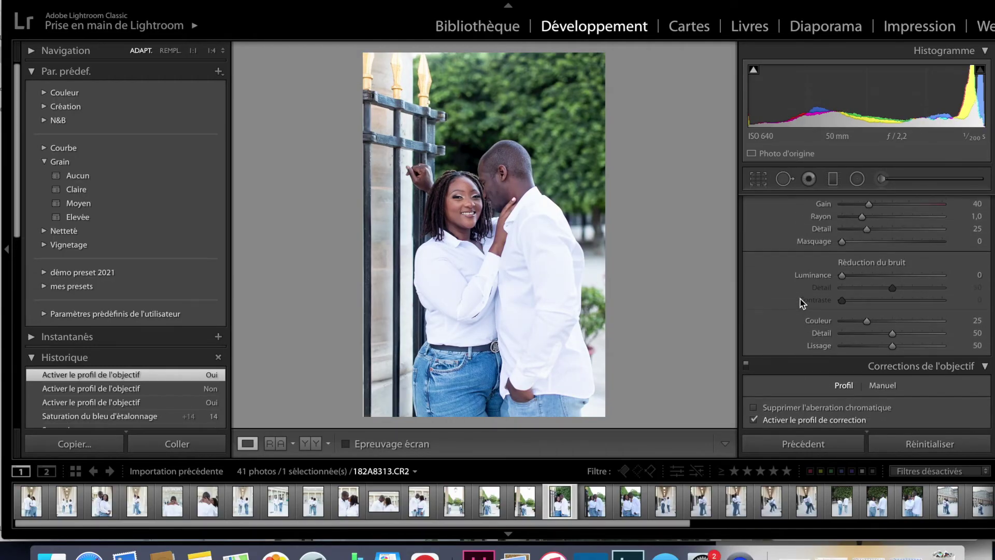
scroll(803, 303, "up", 2)
scroll(916, 323, "up", 5)
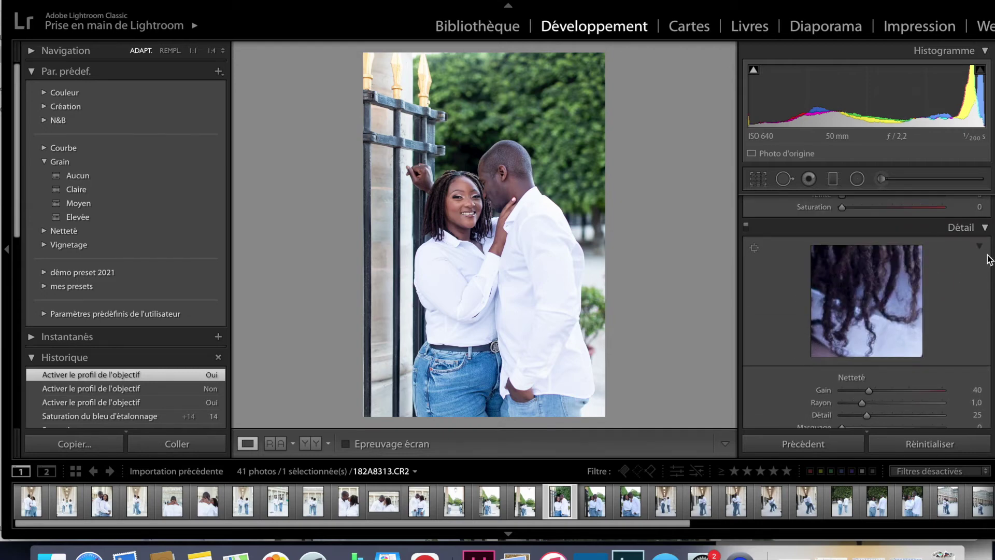
scroll(932, 288, "down", 5)
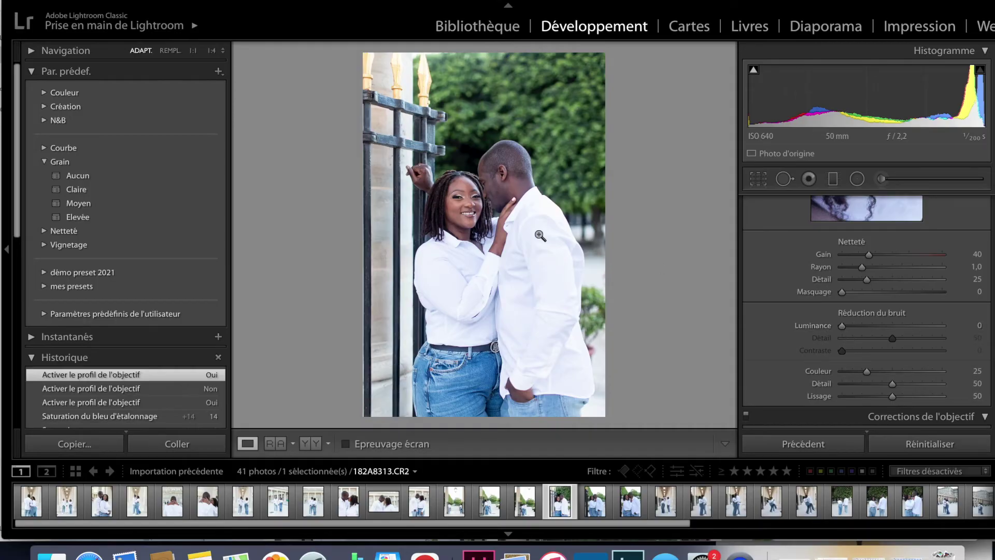
left_click(456, 230)
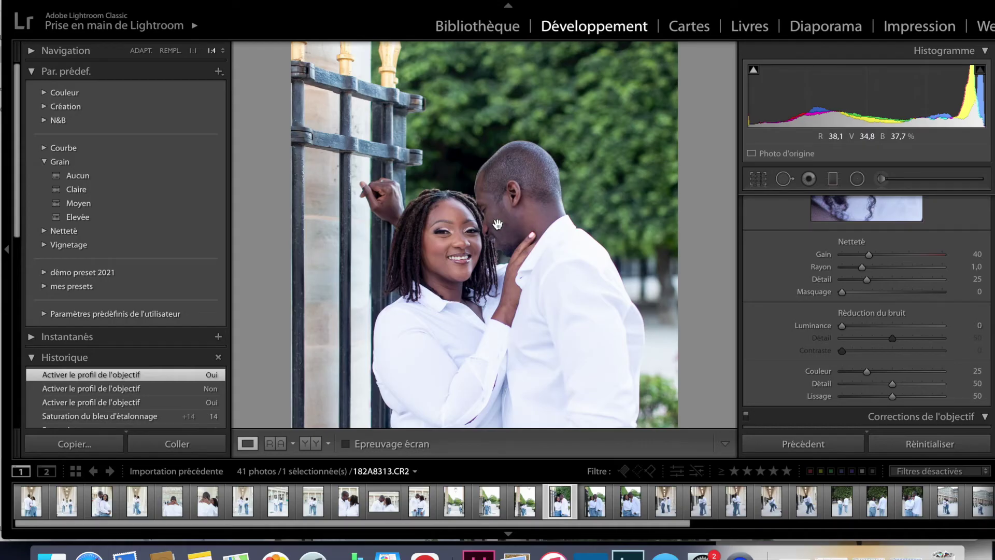
left_click_drag(846, 326, 931, 326)
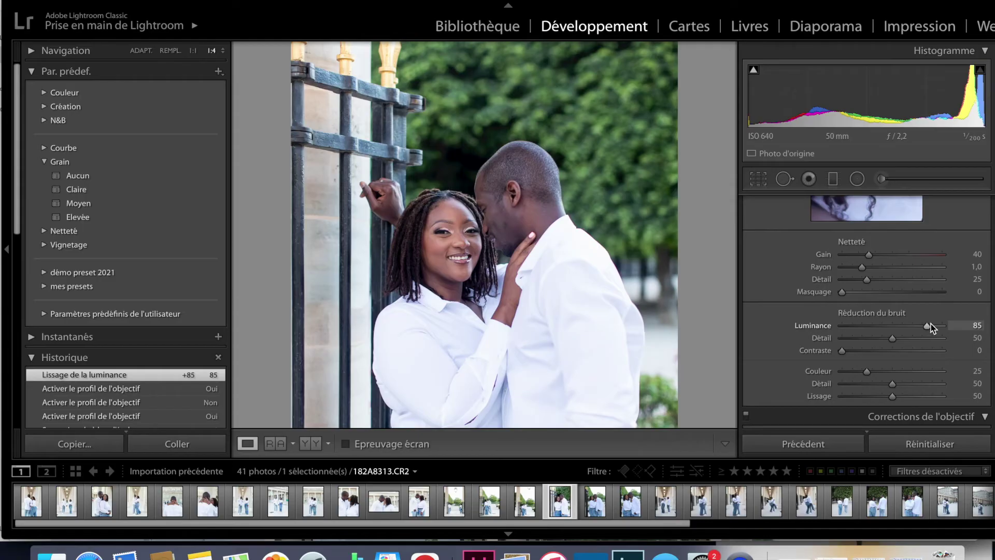
left_click_drag(508, 298, 516, 236)
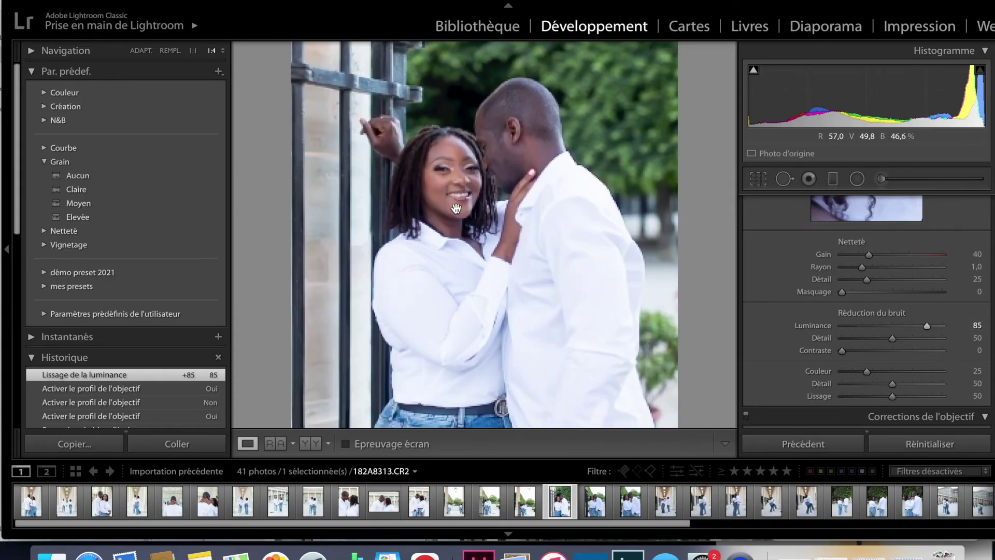
left_click(454, 207)
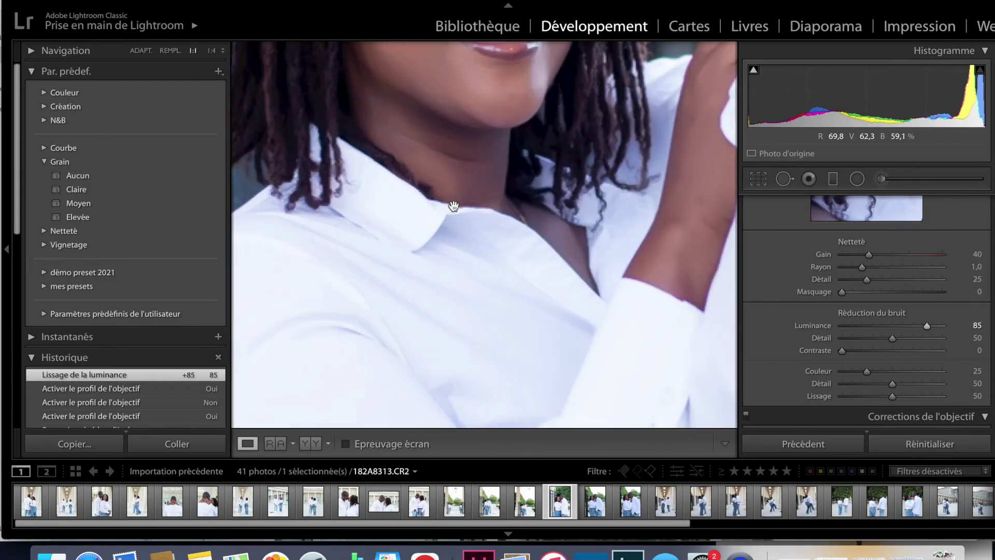
left_click_drag(551, 147, 559, 413)
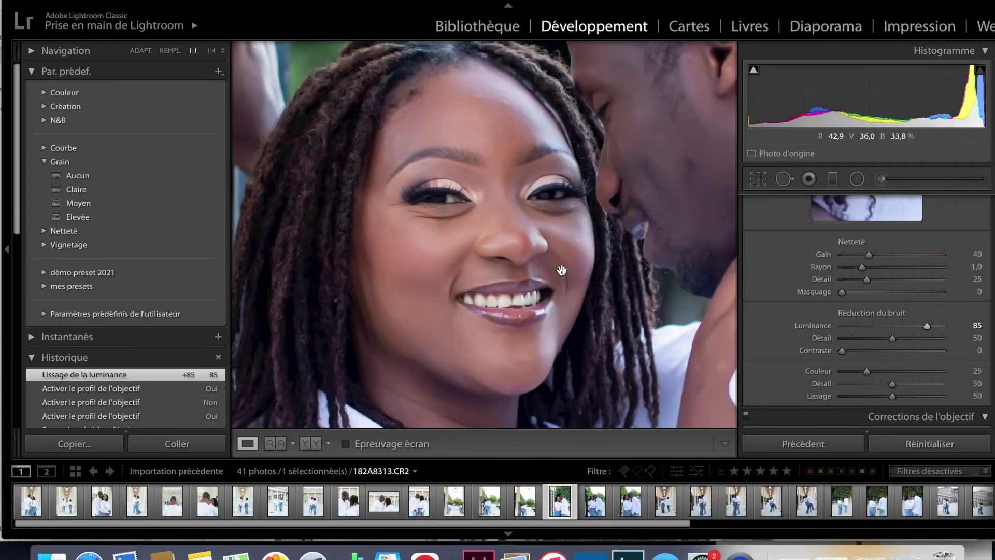
left_click(562, 270)
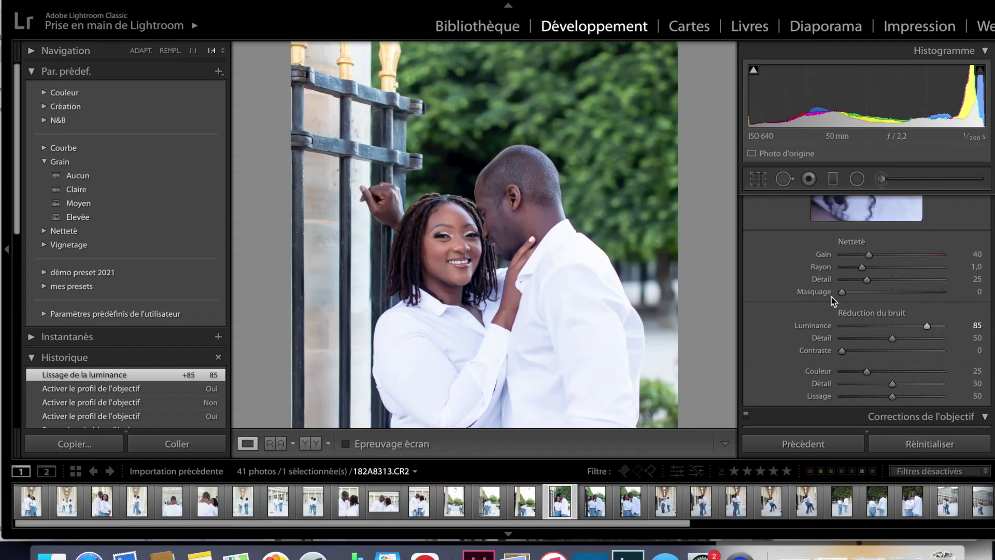
Step: Reduce the luminance noise reduction to 11 after trying 14, 10 and 13
left_click_drag(927, 325, 859, 326)
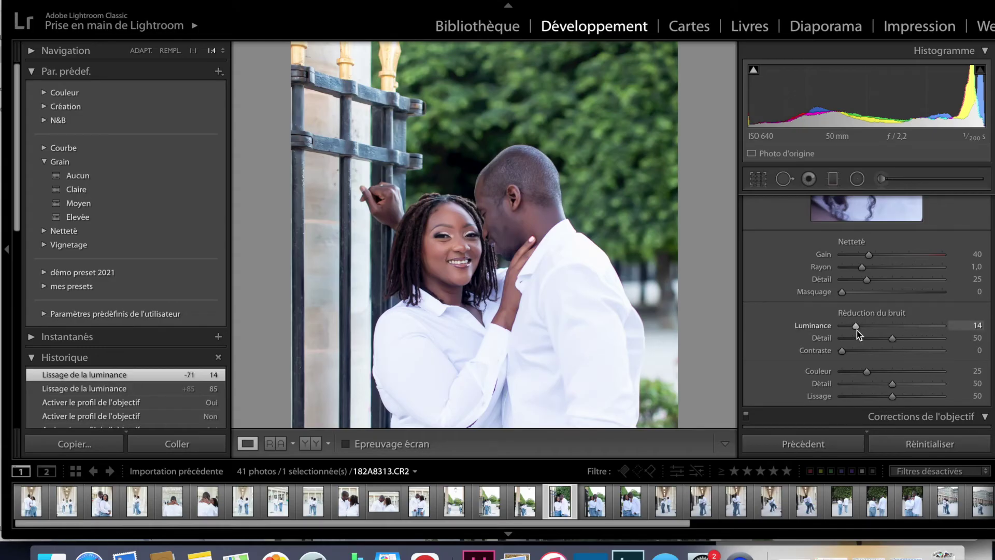
left_click_drag(856, 327, 852, 325)
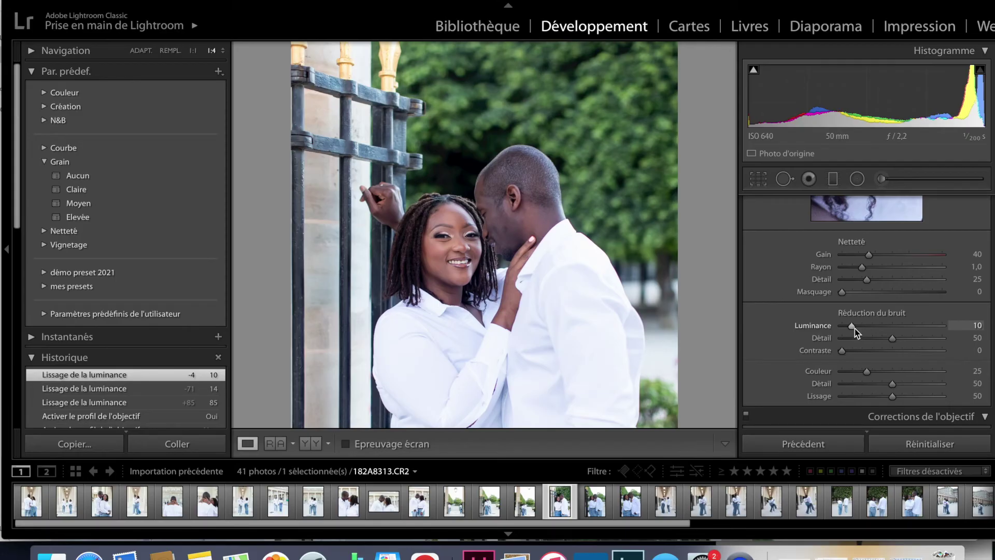
left_click(854, 329)
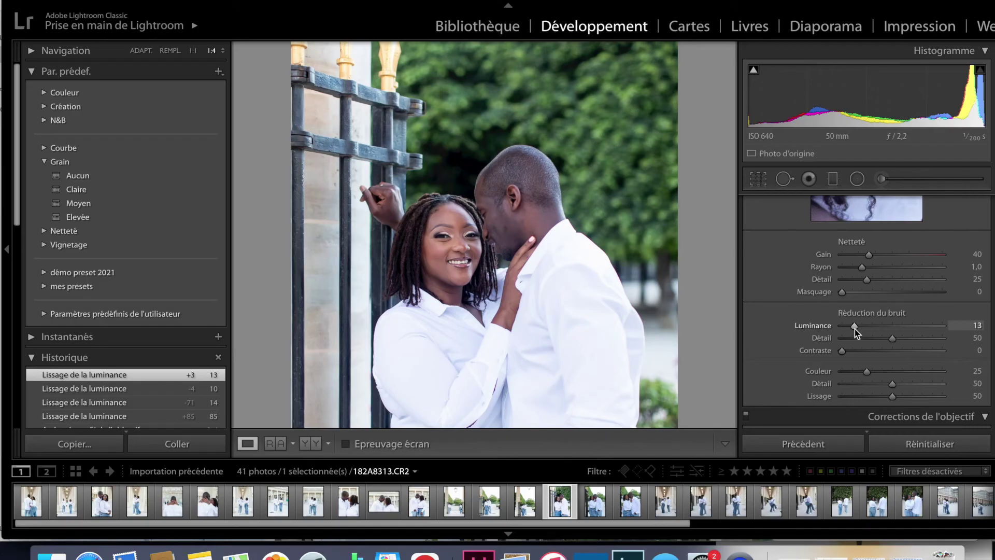
left_click_drag(853, 327, 854, 325)
Step: Lower the highlights to −58 and view the whole photo again
scroll(853, 324, "up", 15)
scroll(854, 325, "up", 3)
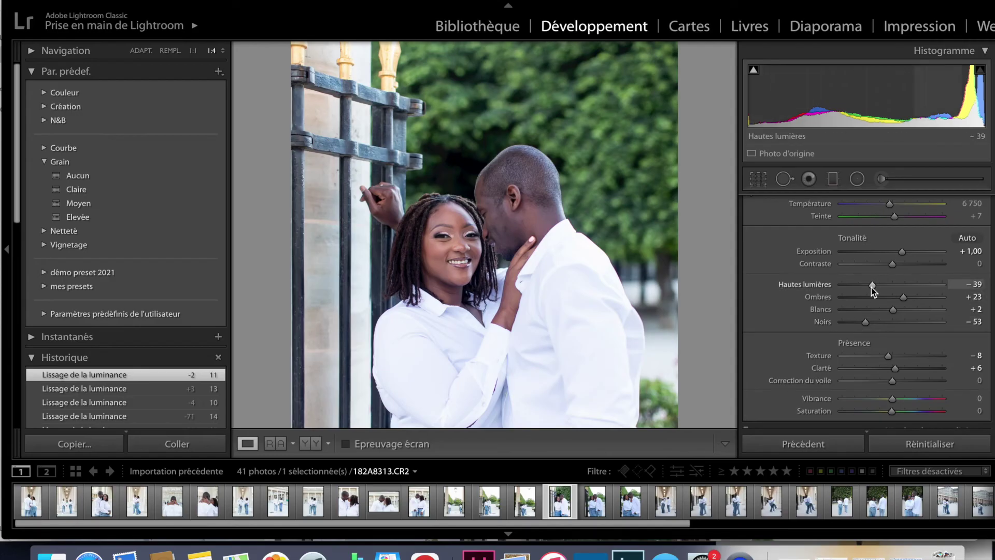
left_click_drag(872, 286, 862, 285)
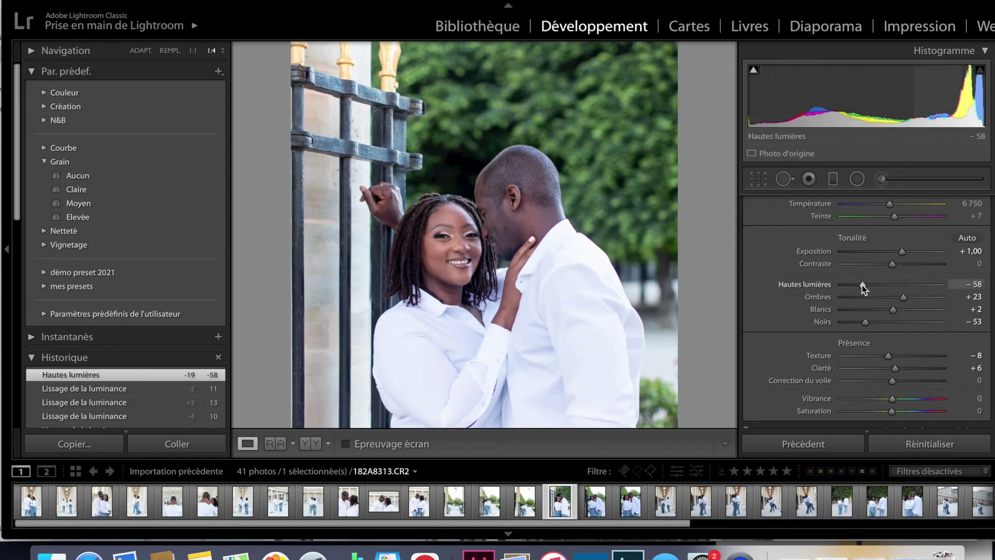
left_click(628, 241)
scroll(949, 294, "up", 2)
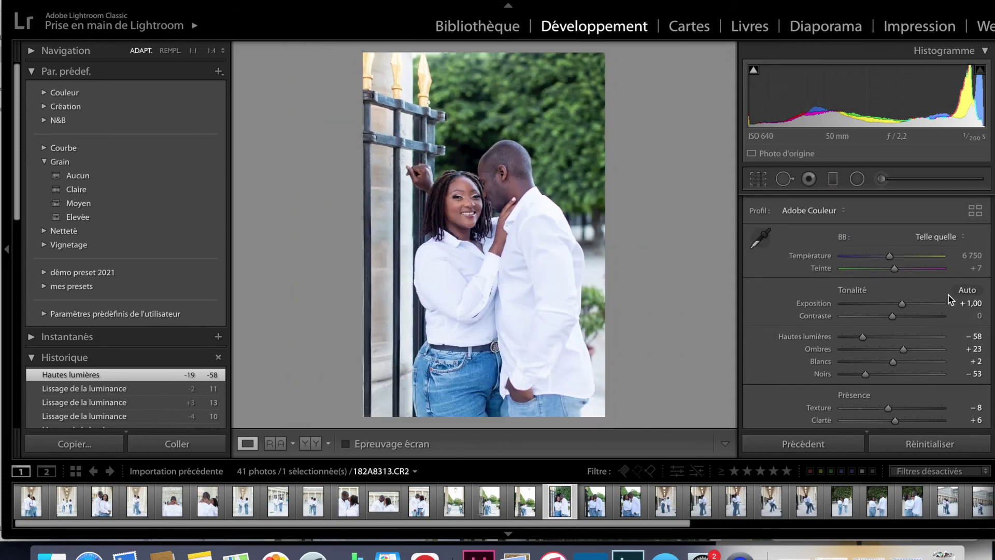
Step: Warm the white balance temperature to 7 352 while comparing before and after side by side, and return to the single-photo view
left_click(310, 443)
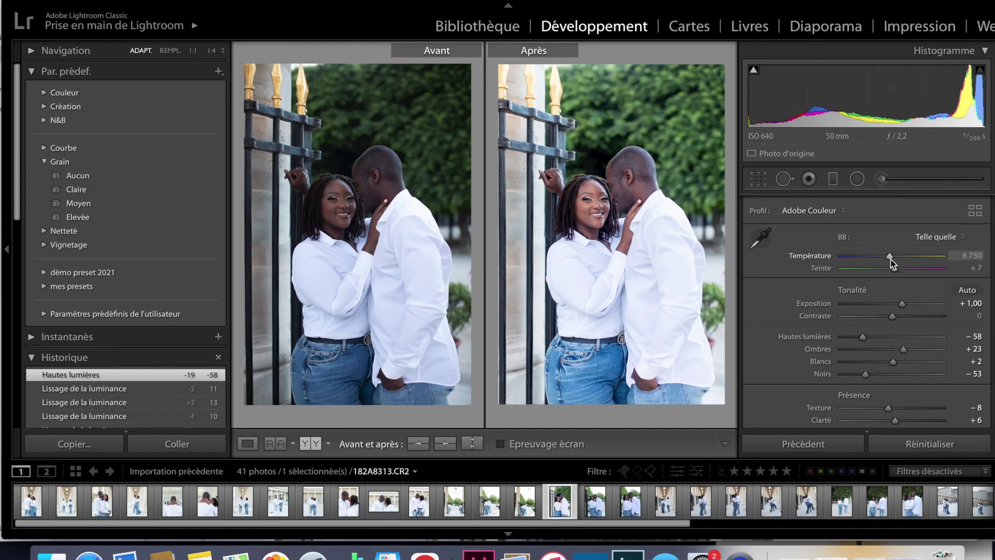
left_click_drag(891, 259, 899, 265)
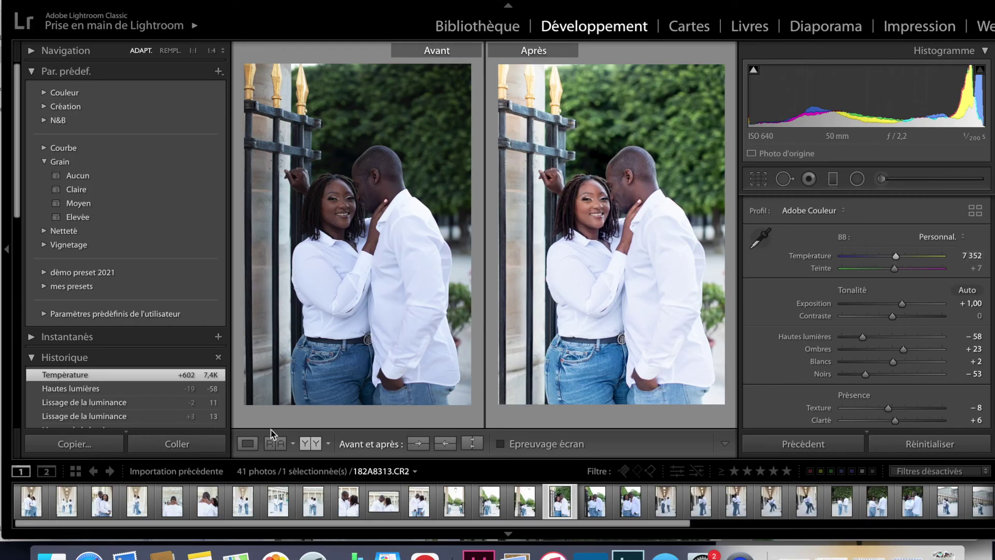
left_click(255, 442)
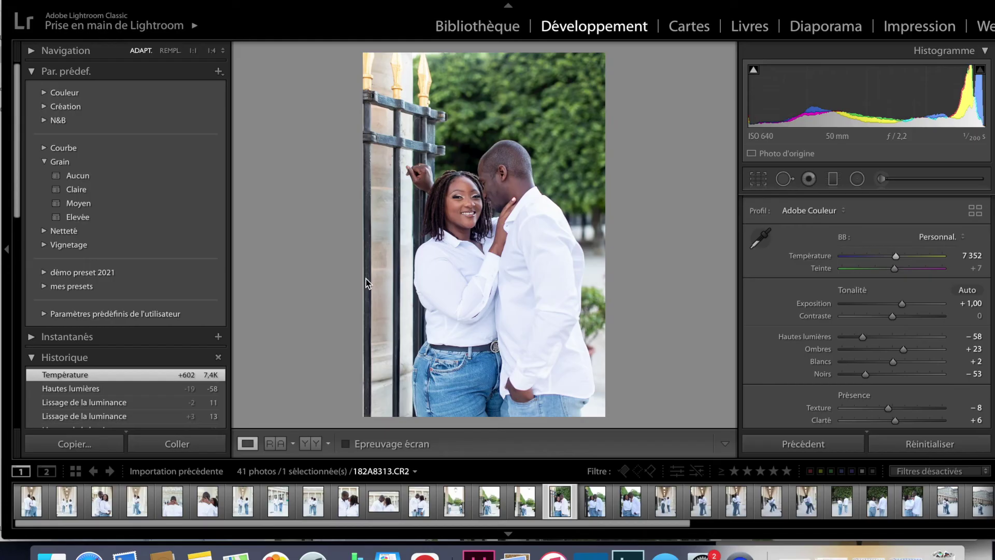
Step: Compare the photo before and after the edits once more, and raise the dehaze (Correction du voile) to +12
left_click_drag(599, 3, 670, 3)
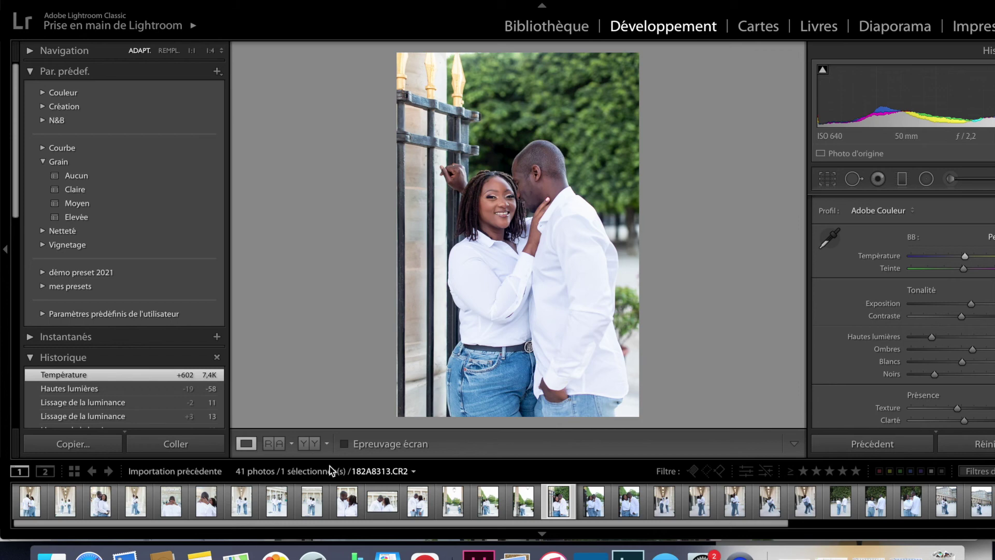
left_click(310, 446)
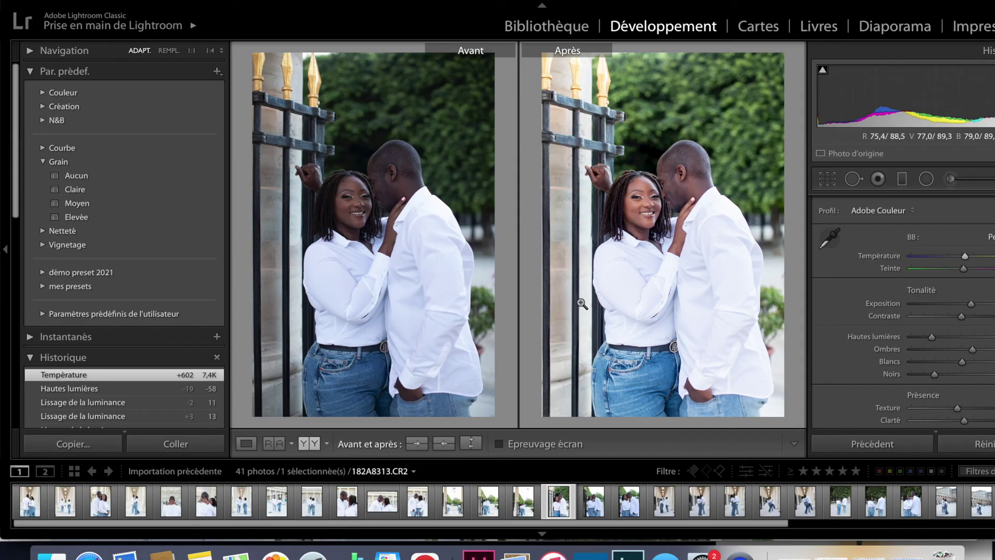
left_click(247, 444)
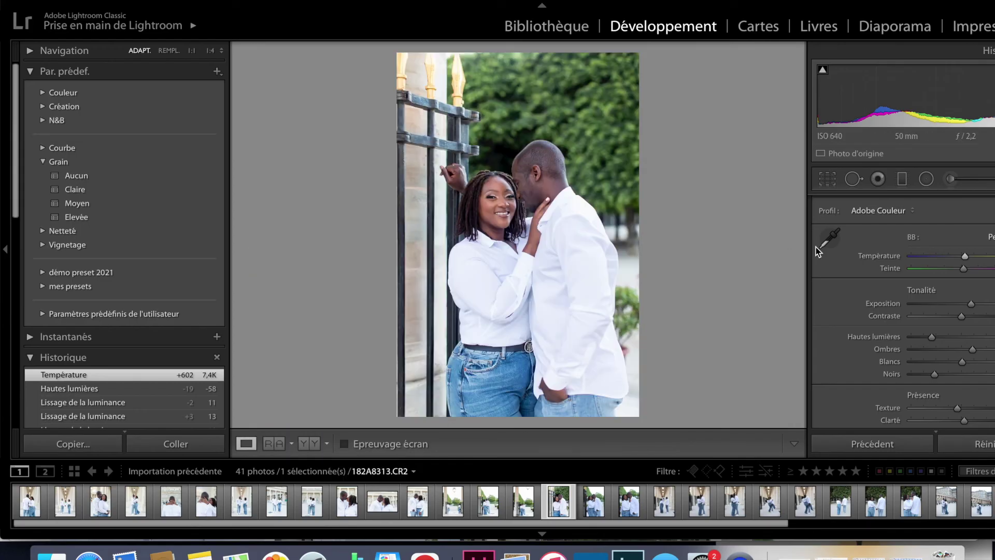
scroll(954, 334, "down", 3)
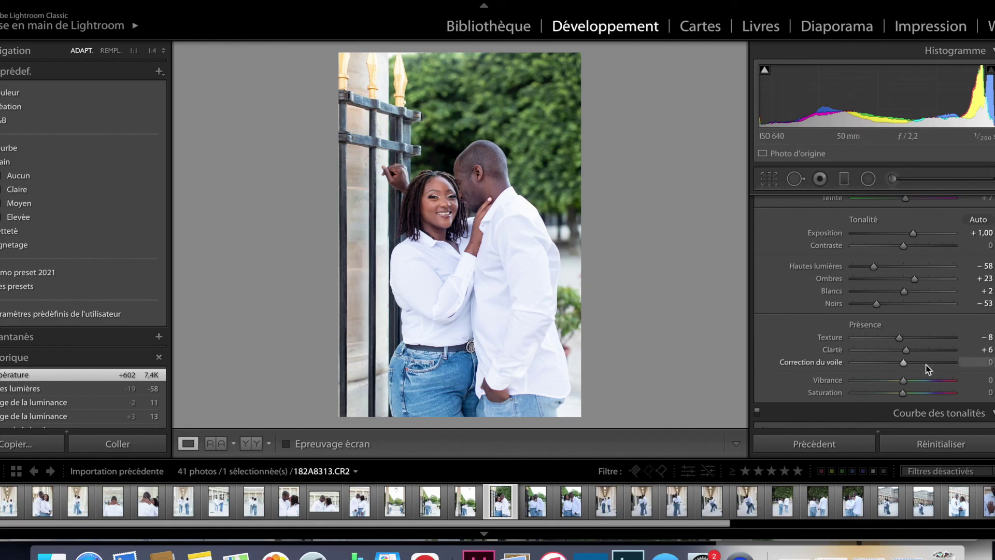
left_click_drag(903, 364, 910, 364)
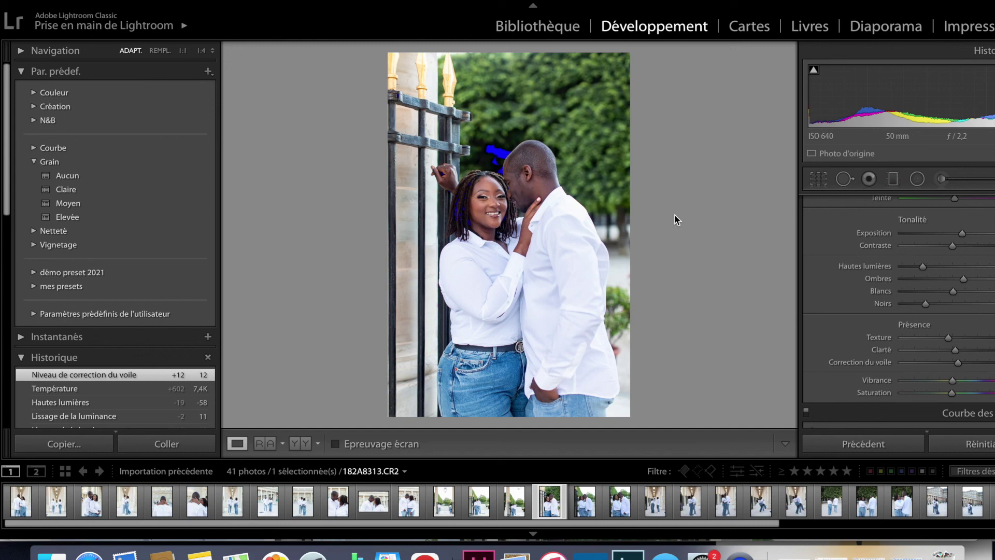
Step: Copy the develop settings of 182A8313, leaving out local adjustments, spot removal and crop, and paste them onto photo 182A8314
key("super+shift+c")
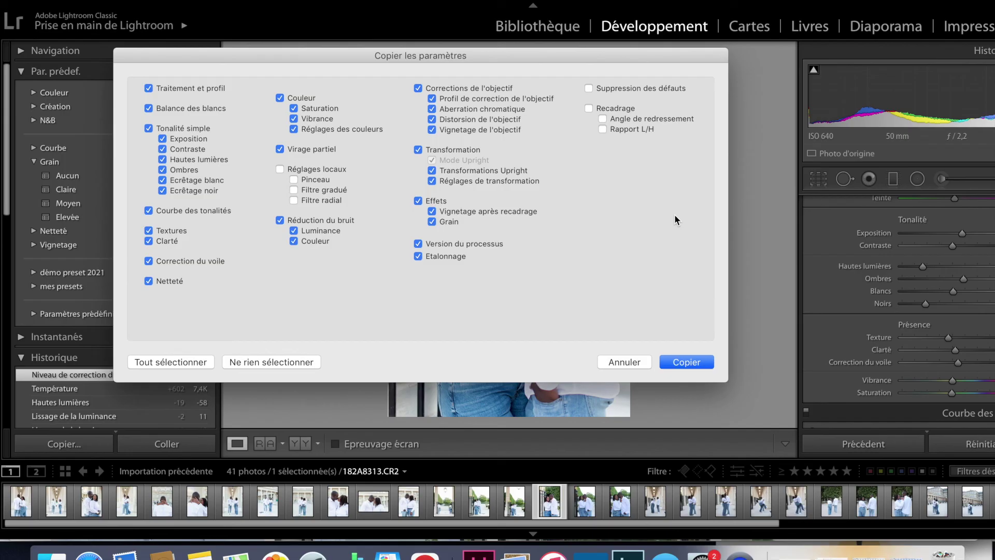
key("Return")
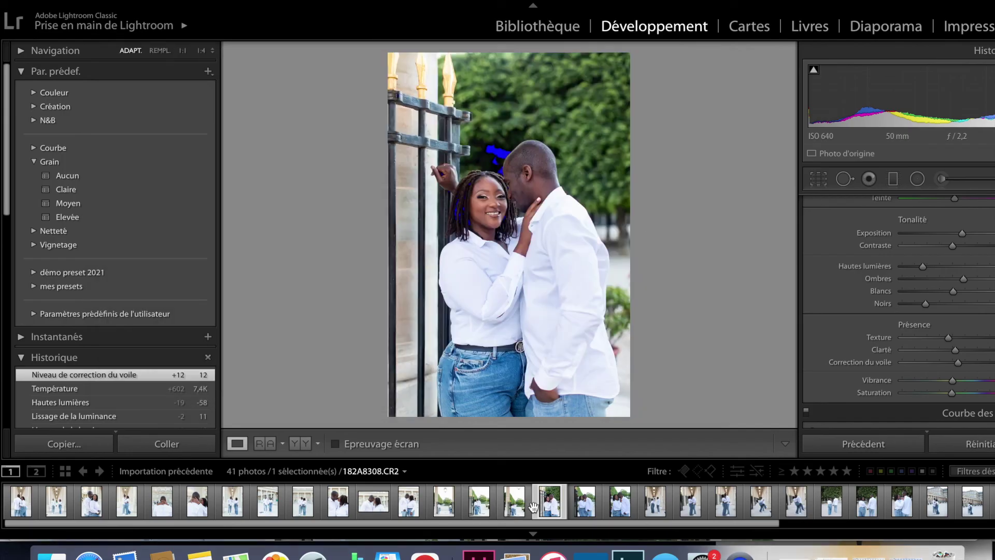
left_click(576, 509)
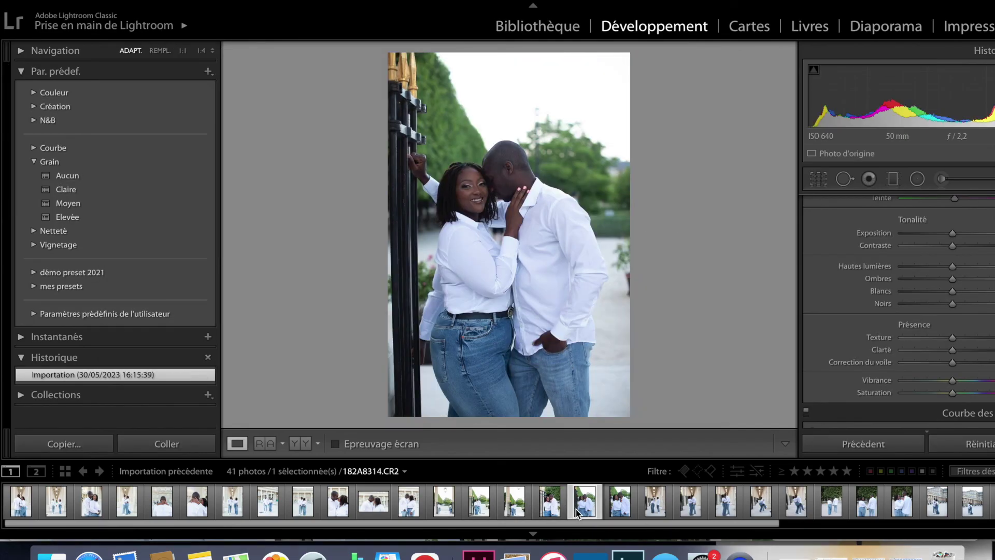
key("super+shift+v")
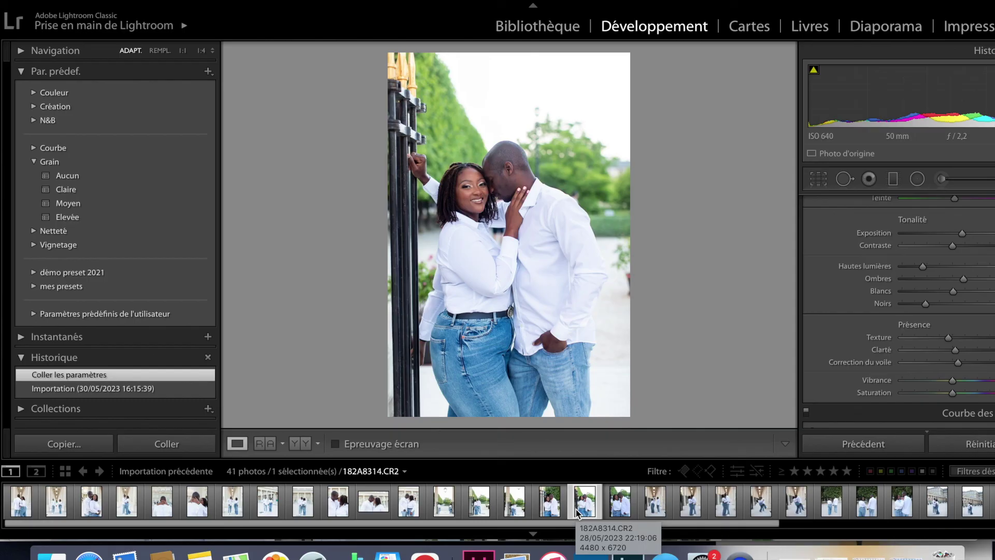
Step: Browse the neighbouring photos, reselect 182A8314, and apply its settings to the following photo 182A8317 as the previous photo's settings
left_click(551, 513)
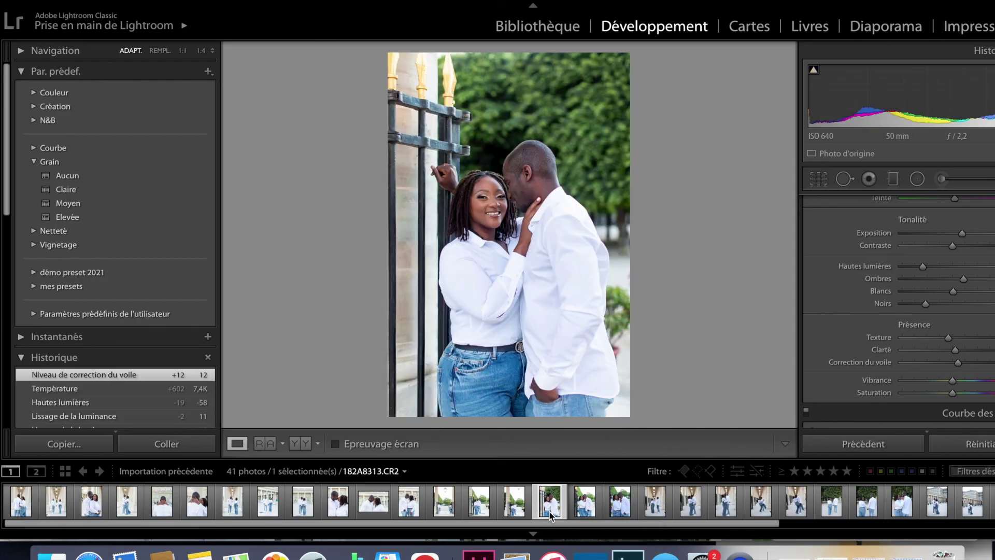
key("Right")
key("Right")
key("Right")
key("Right")
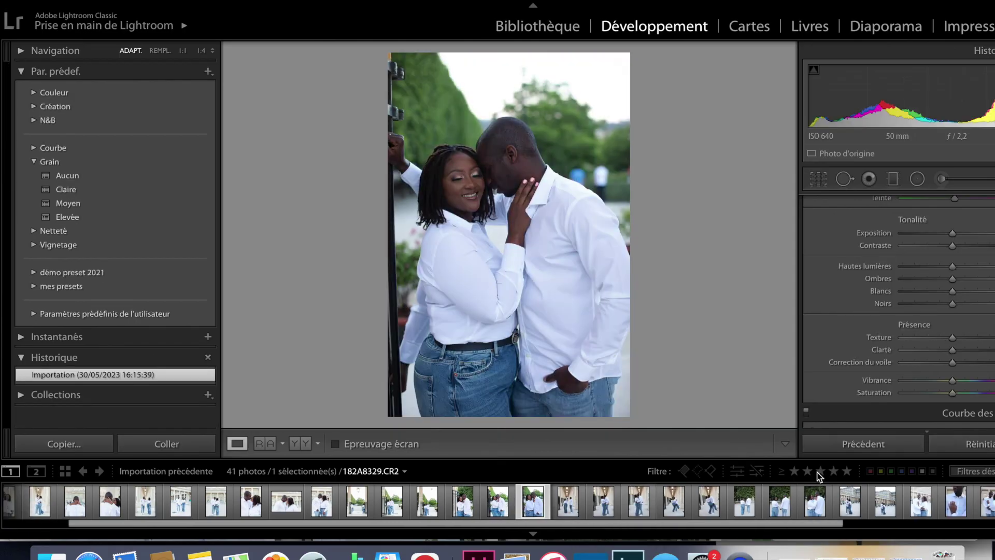
left_click(495, 504)
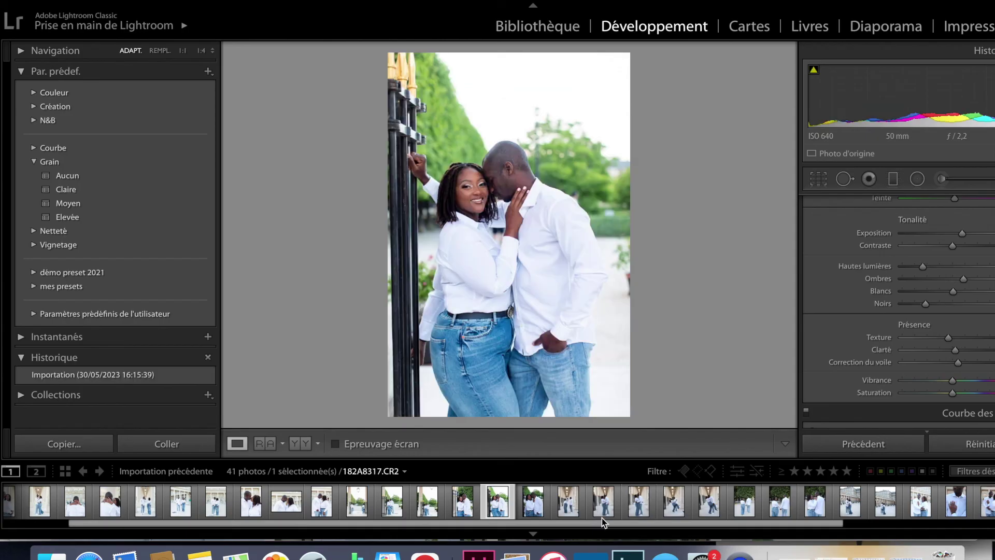
left_click(565, 502)
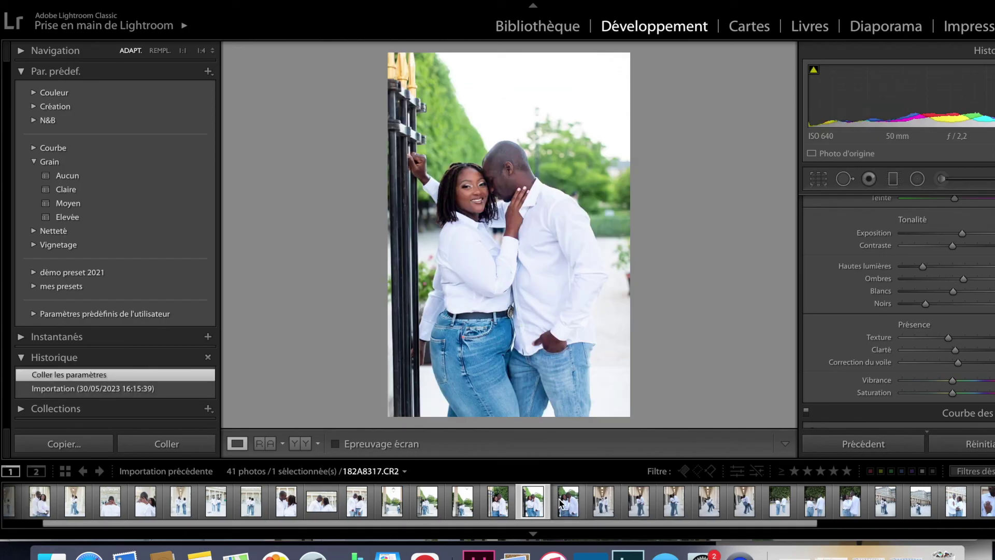
left_click(874, 447)
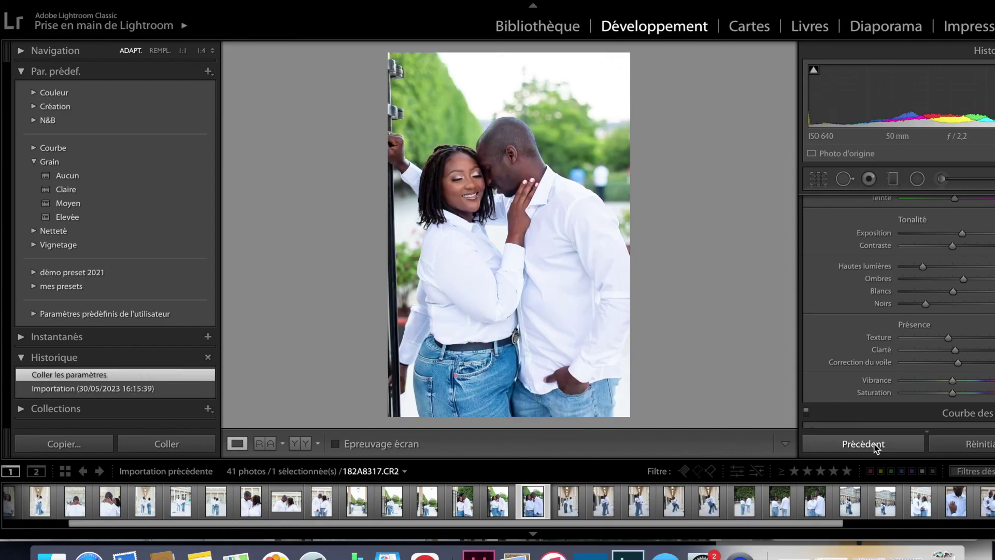